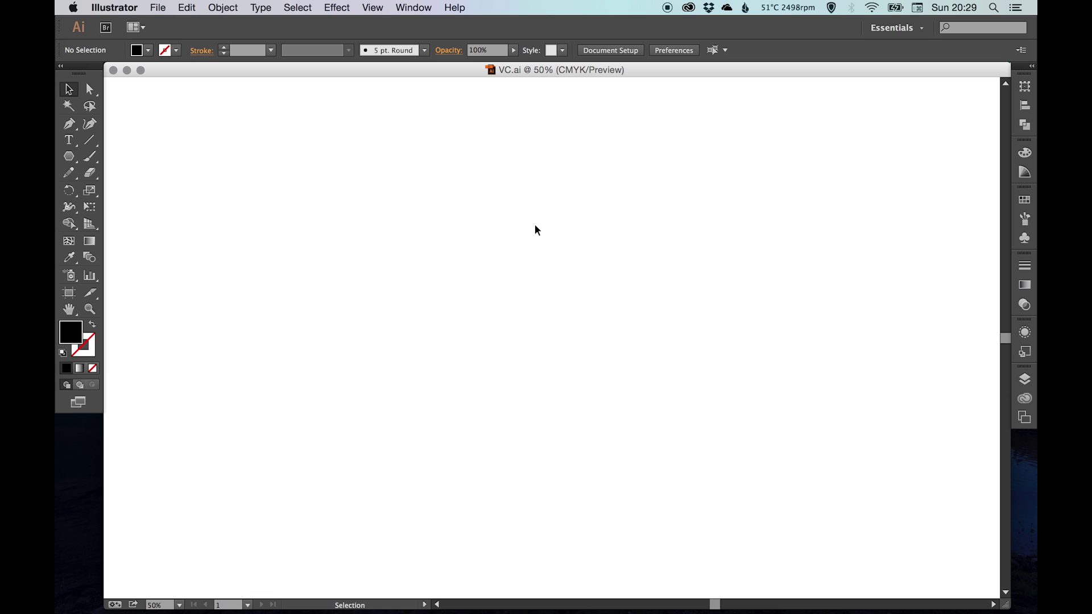
Create a three-sided polygon on the canvas with the Polygon tool
{"action": "left_click", "coordinate": [68, 162]}
{"action": "left_click_drag", "start_coordinate": [68, 164], "coordinate": [131, 205]}
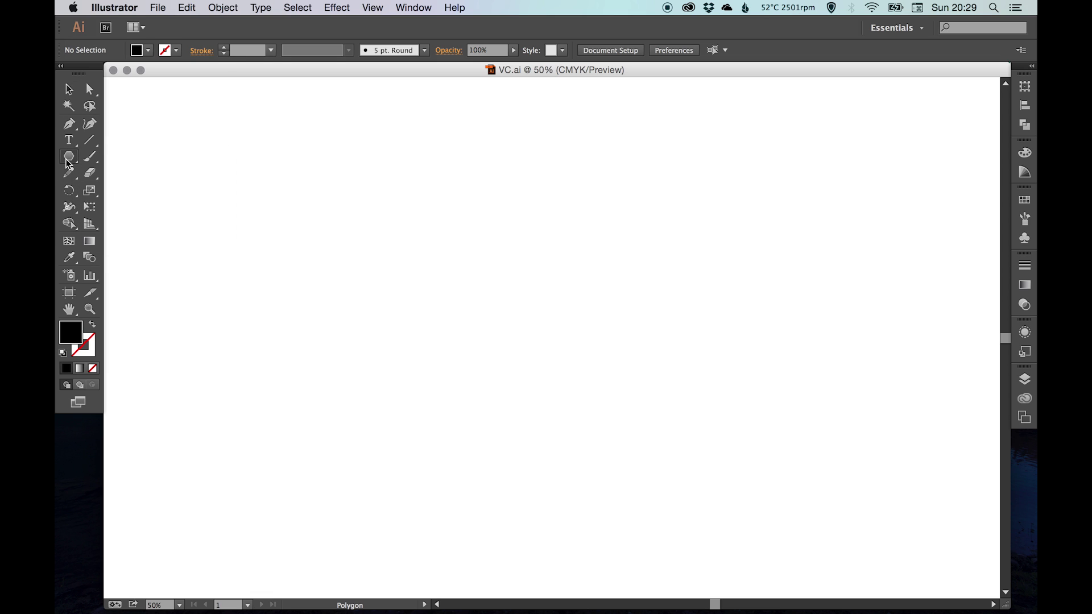
{"action": "left_click", "coordinate": [472, 278]}
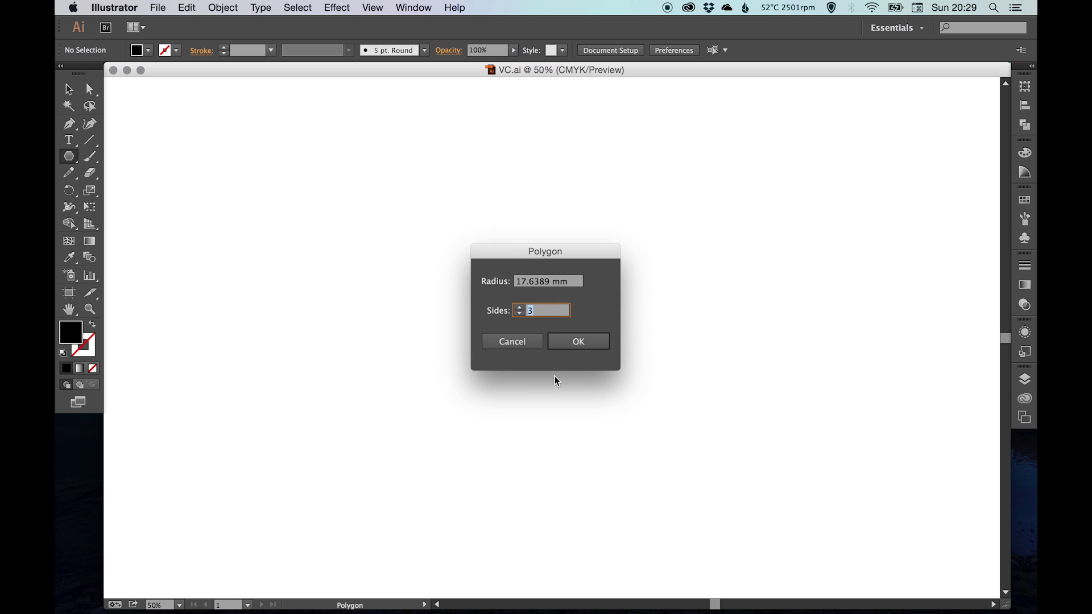
{"action": "left_click", "coordinate": [572, 342]}
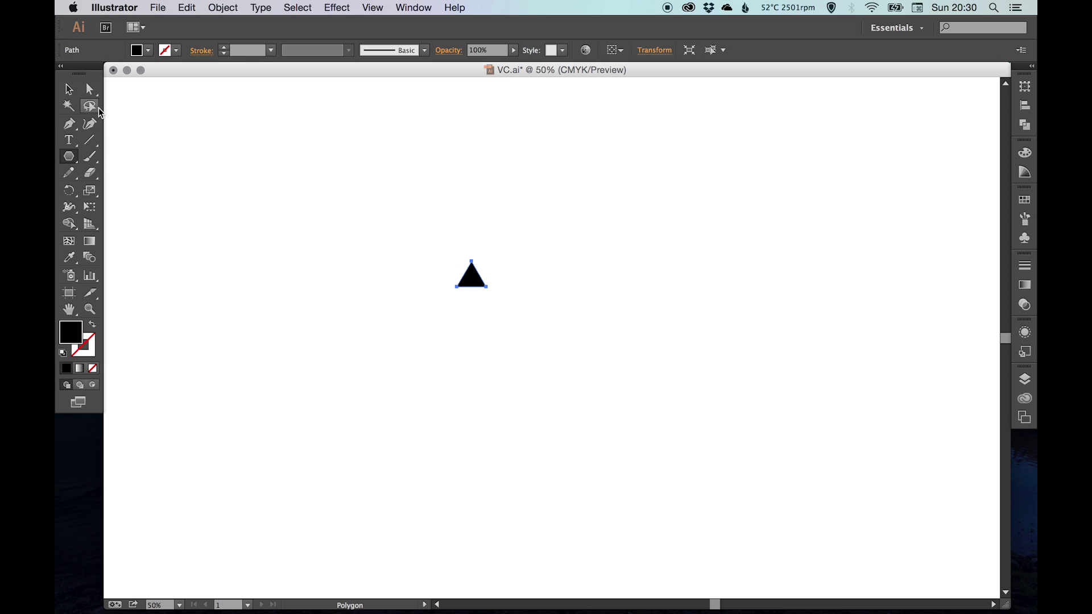
Enlarge the triangle to about 424%, rotate it 180° to point down, and move it toward centre
{"action": "key", "text": "s"}
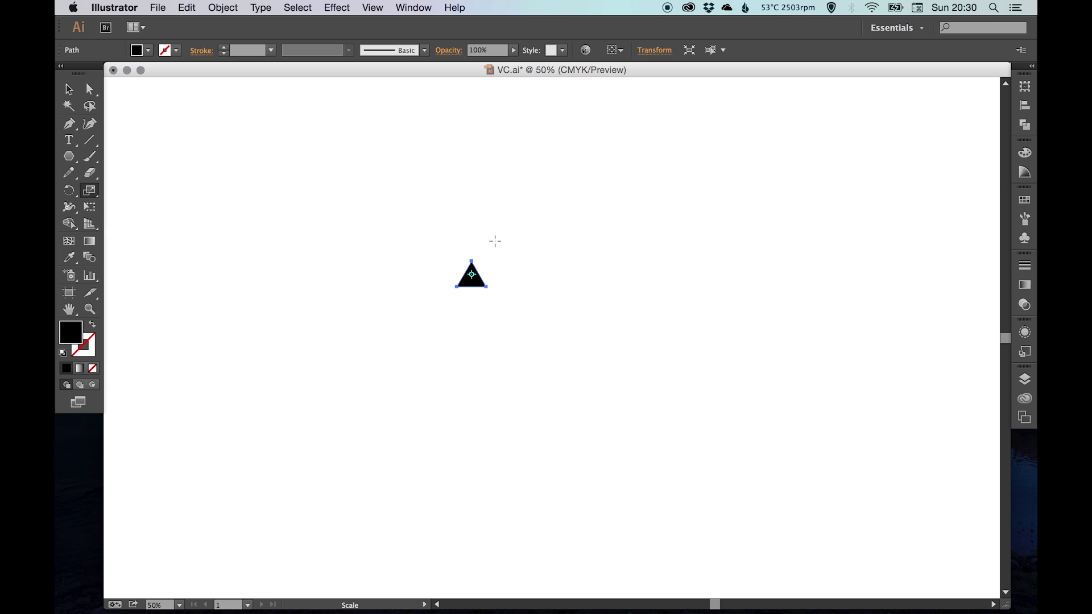
{"action": "left_click_drag", "start_coordinate": [494, 241], "coordinate": [578, 136]}
{"action": "key", "text": "r"}
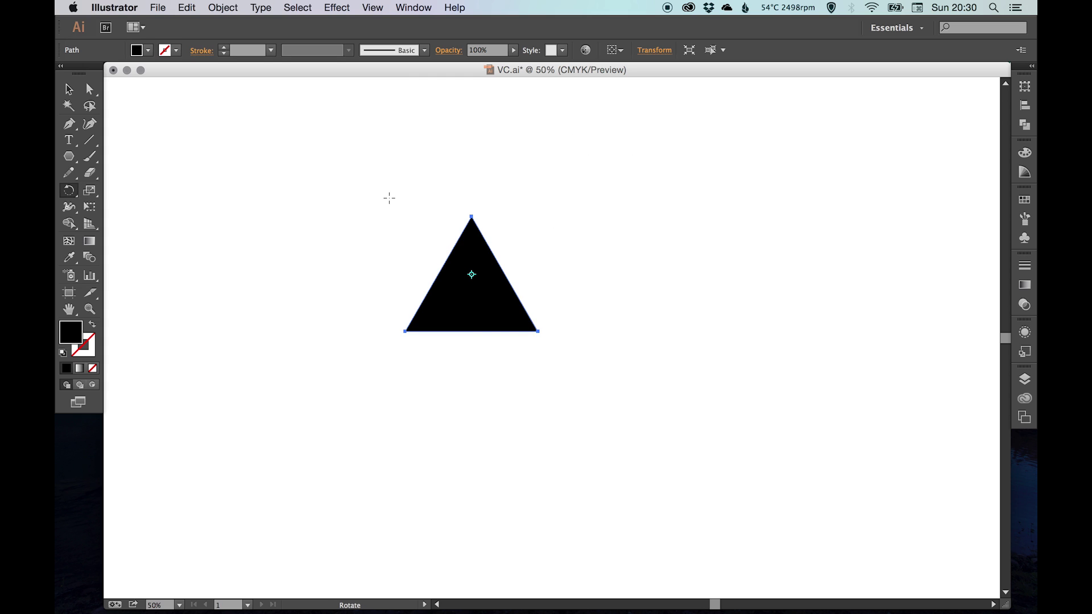
{"action": "left_click_drag", "start_coordinate": [391, 200], "coordinate": [543, 361]}
{"action": "key", "text": "v"}
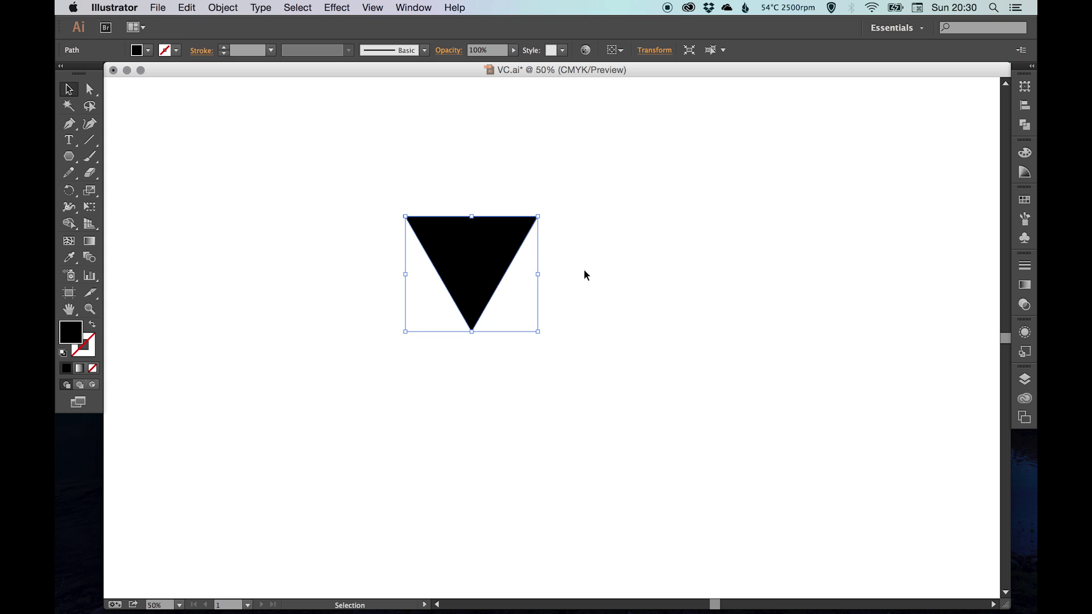
{"action": "left_click_drag", "start_coordinate": [480, 244], "coordinate": [537, 289]}
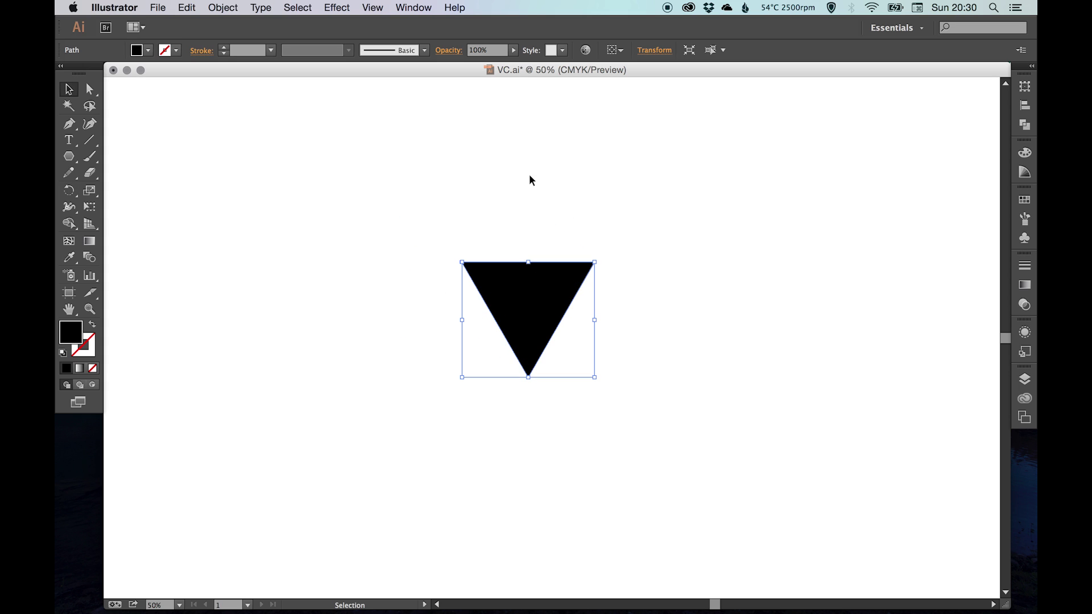
{"action": "left_click", "coordinate": [194, 9]}
Paste a copy of the triangle in place and fill it white
{"action": "left_click", "coordinate": [198, 71]}
{"action": "left_click", "coordinate": [187, 7]}
{"action": "left_click", "coordinate": [213, 123]}
{"action": "left_click", "coordinate": [1026, 201]}
{"action": "double_click", "coordinate": [874, 230]}
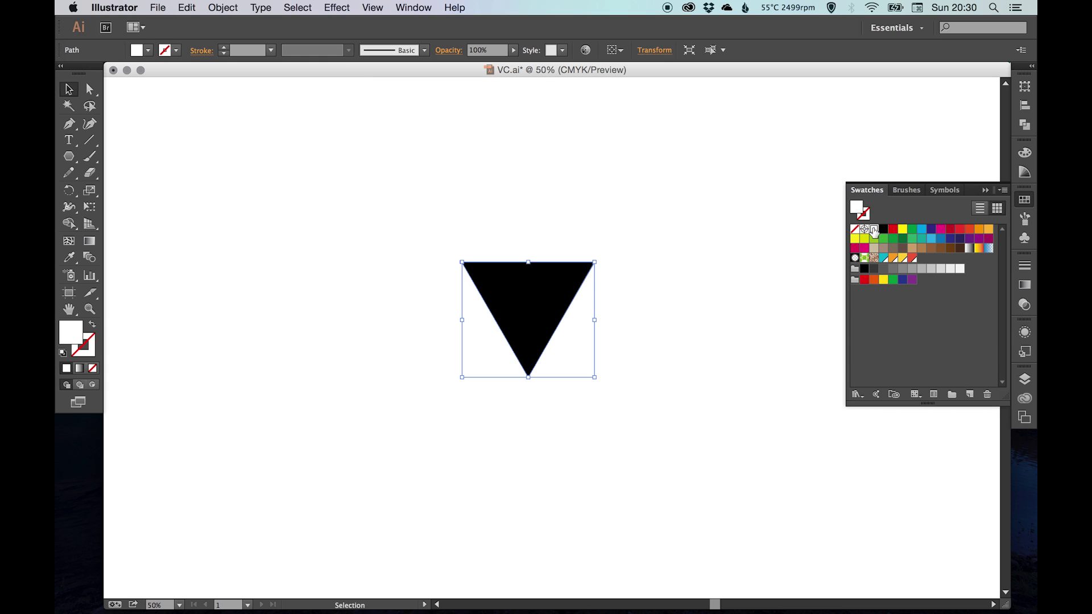
{"action": "left_click", "coordinate": [951, 499]}
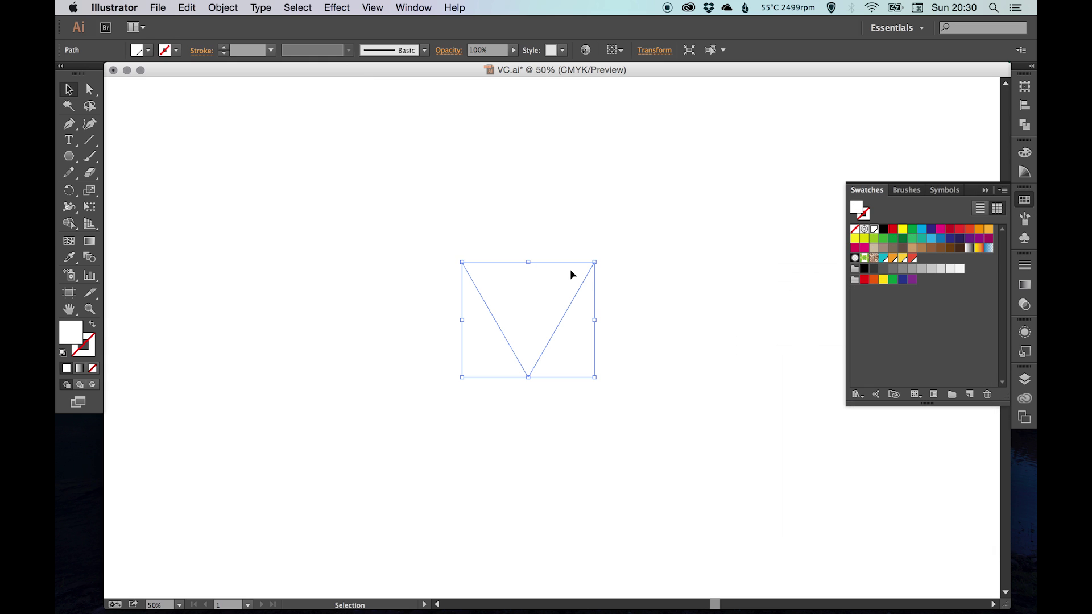
Shrink the white copy to about 53%, shift it upward, and select both triangles
{"action": "key", "text": "s"}
{"action": "left_click_drag", "start_coordinate": [686, 183], "coordinate": [602, 242]}
{"action": "key", "text": "z"}
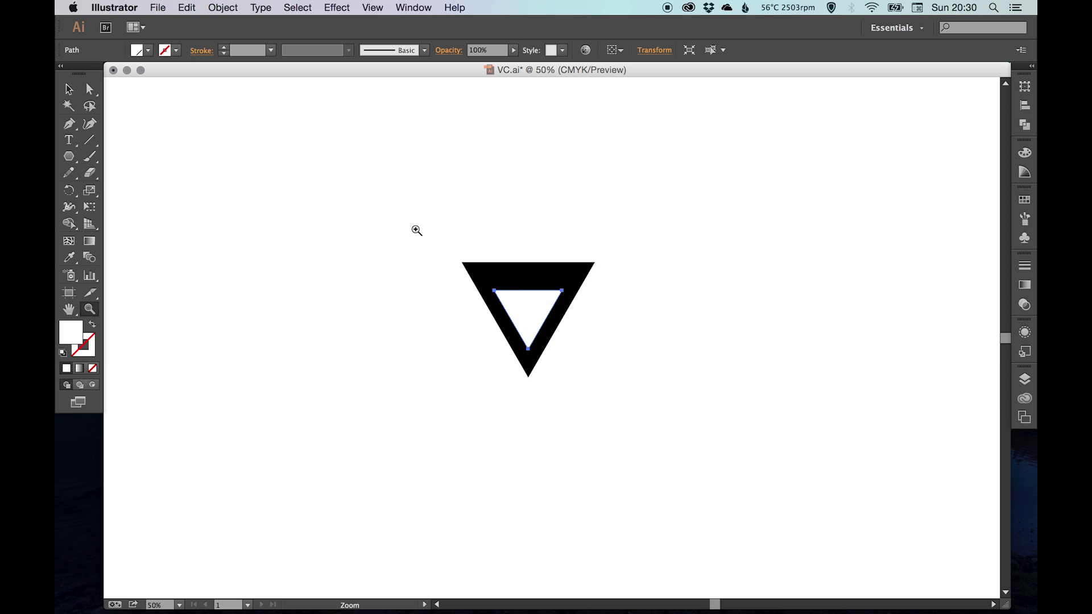
{"action": "left_click_drag", "start_coordinate": [417, 230], "coordinate": [668, 419]}
{"action": "key", "text": "v"}
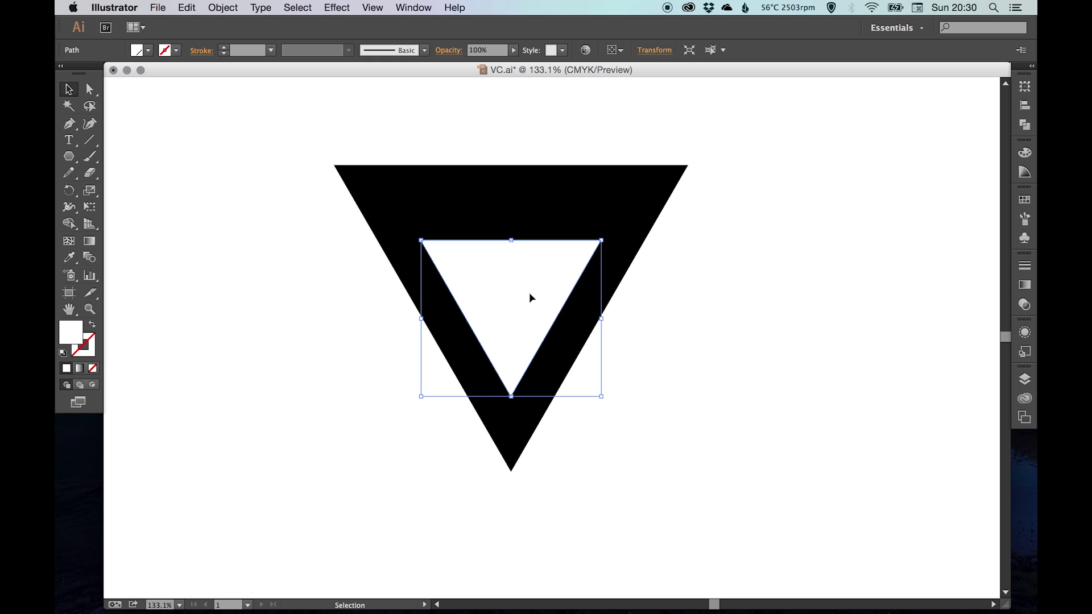
{"action": "left_click_drag", "start_coordinate": [529, 294], "coordinate": [530, 266]}
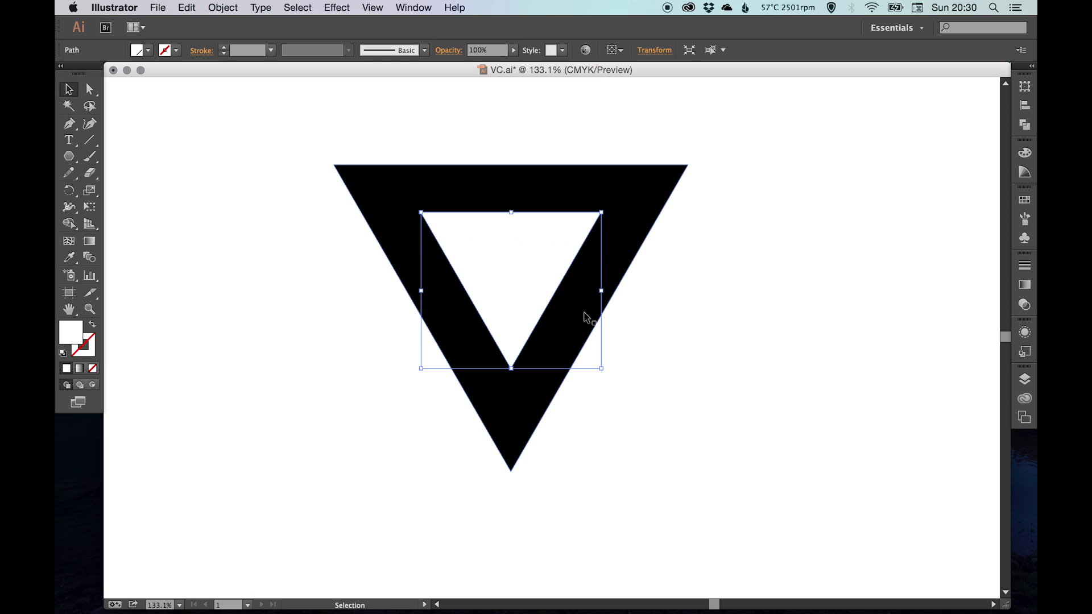
{"action": "left_click", "coordinate": [819, 328]}
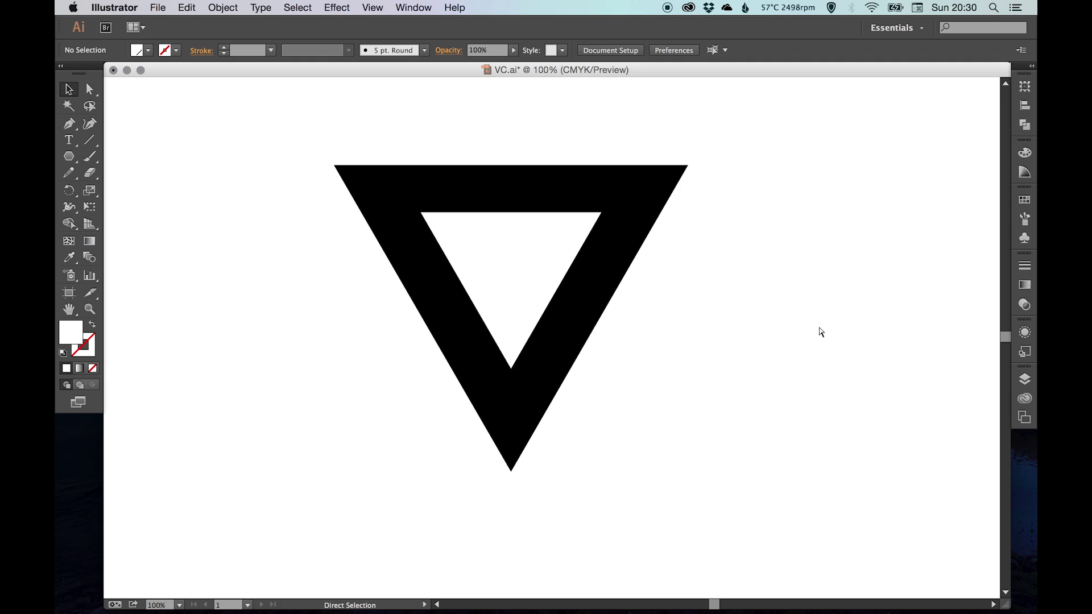
{"action": "key", "text": "super+minus"}
{"action": "left_click_drag", "start_coordinate": [775, 296], "coordinate": [759, 318]}
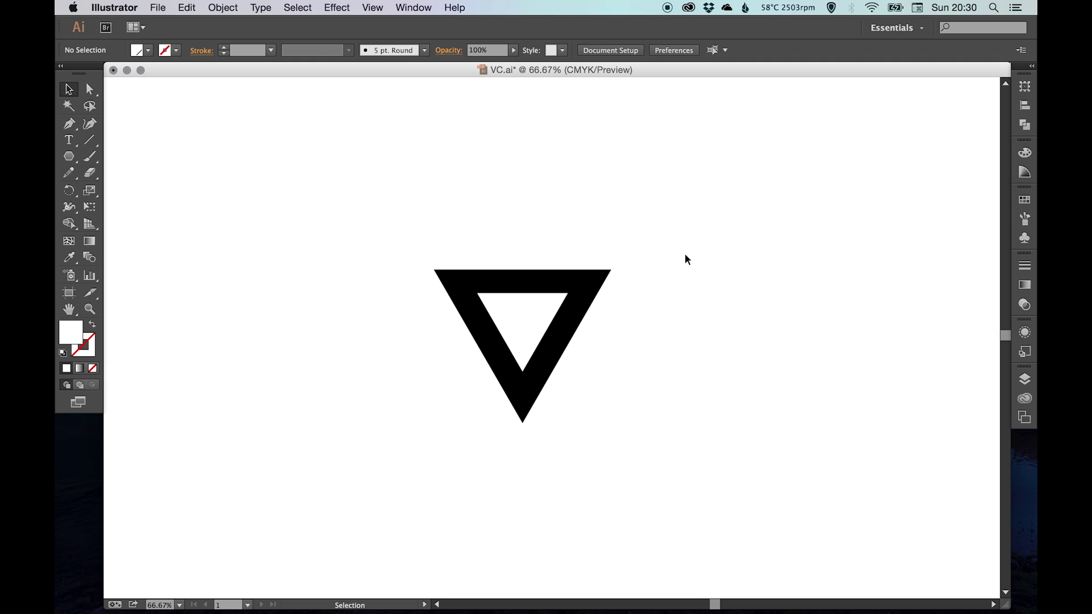
{"action": "left_click_drag", "start_coordinate": [499, 236], "coordinate": [520, 314]}
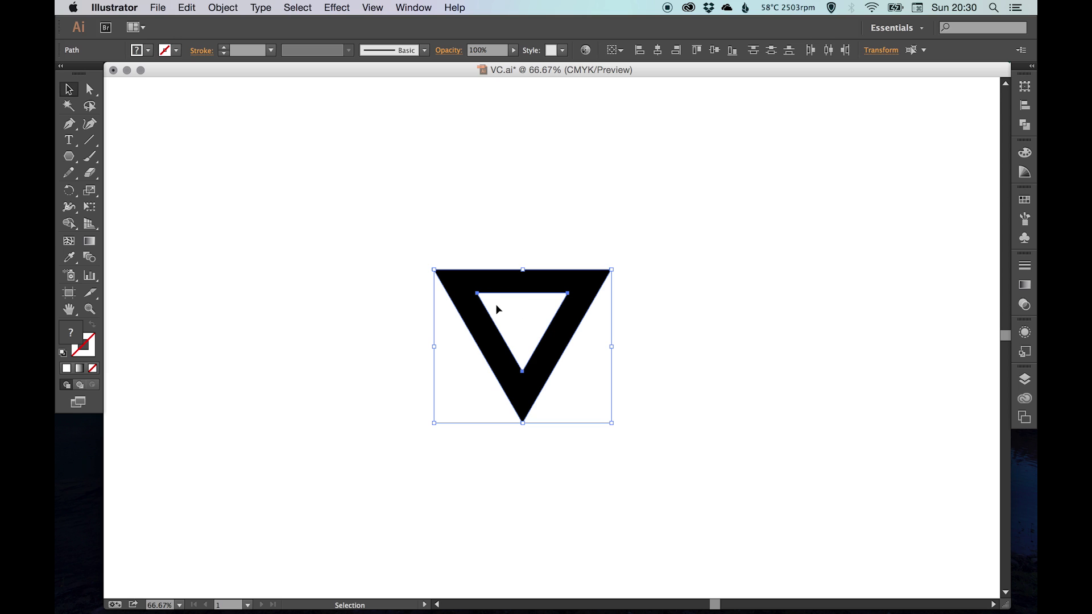
Subtract the inner triangle with Pathfinder Minus Front and check the result in Outline view
{"action": "left_click", "coordinate": [1024, 125]}
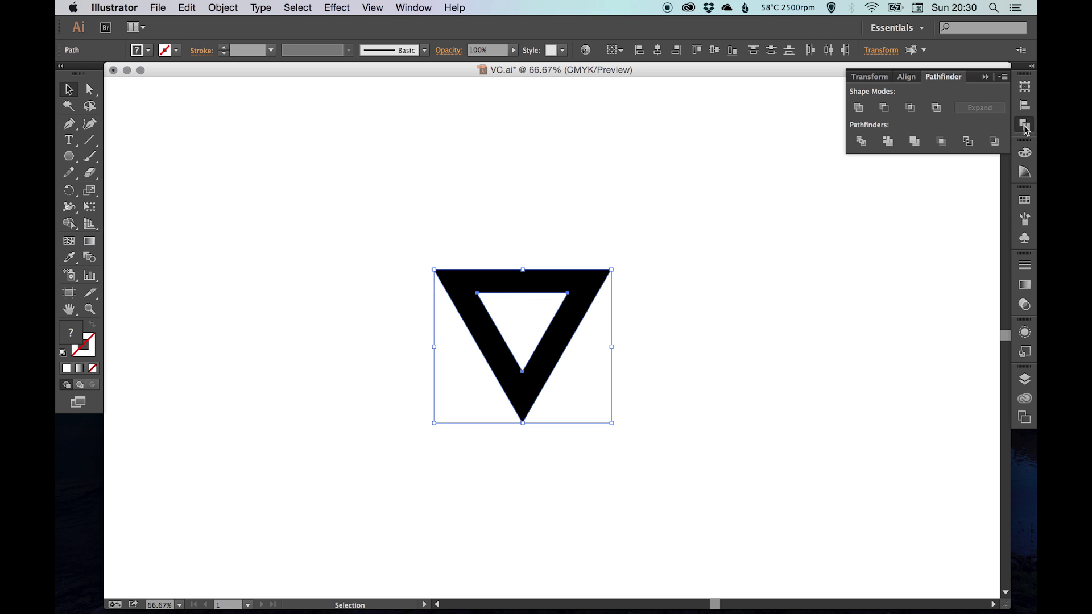
{"action": "left_click", "coordinate": [885, 108]}
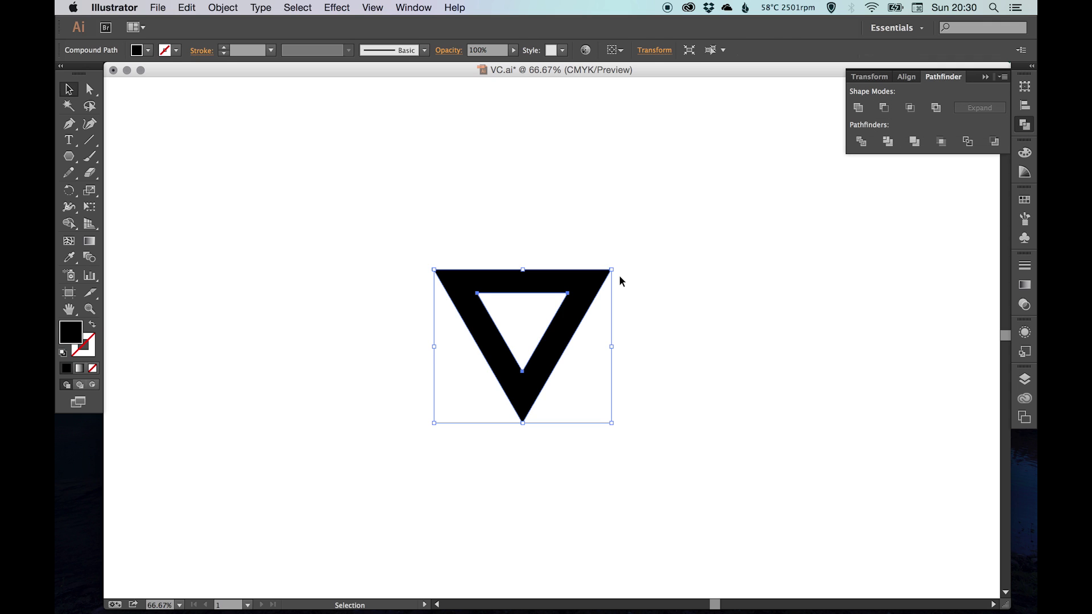
{"action": "left_click", "coordinate": [525, 186]}
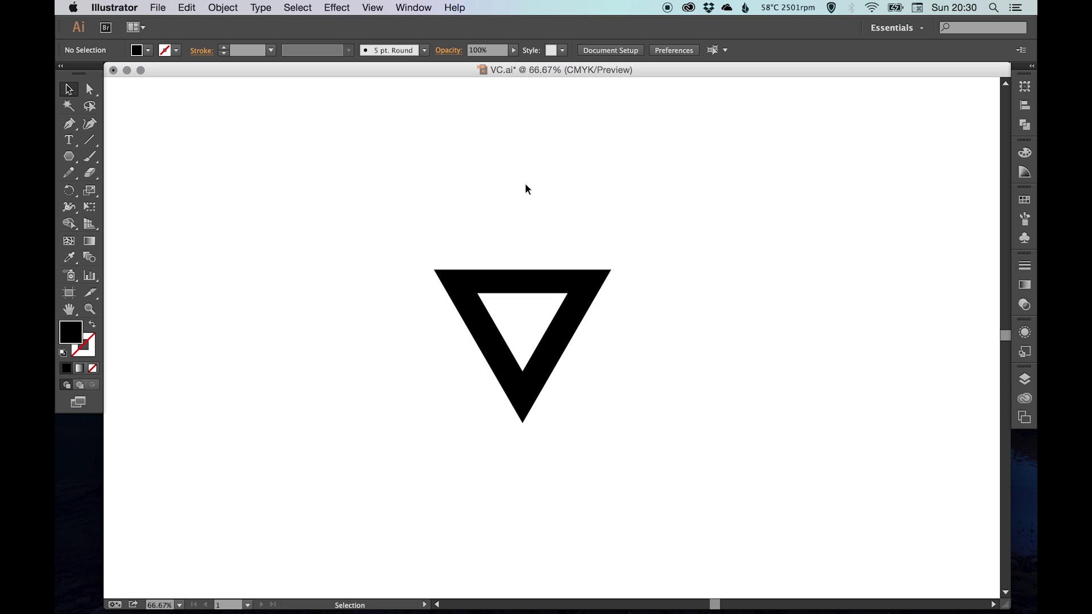
{"action": "key", "text": "a"}
{"action": "key", "text": "super+y"}
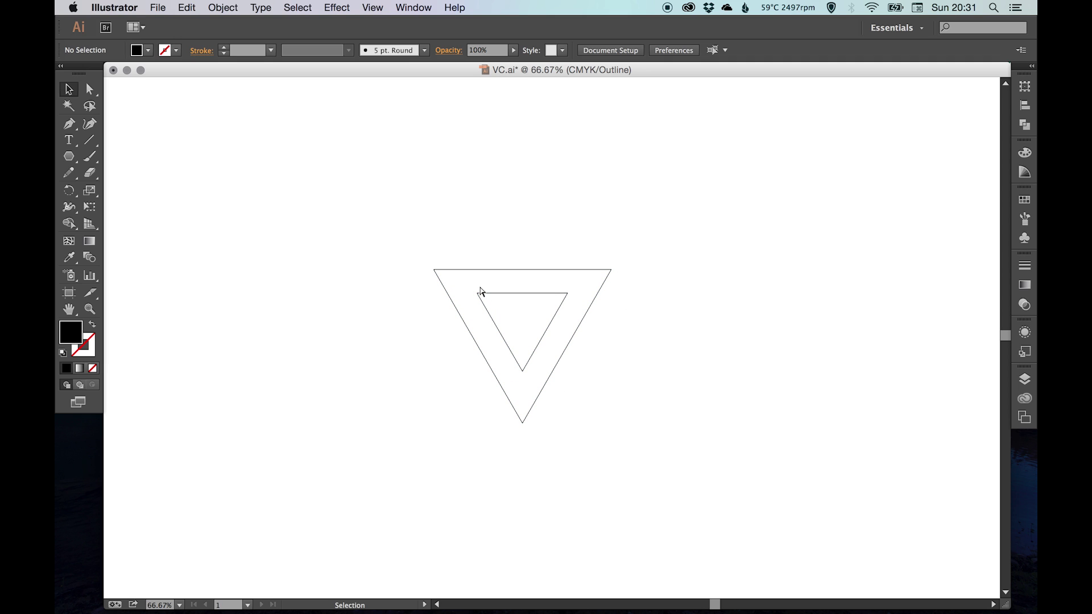
{"action": "key", "text": "super+y"}
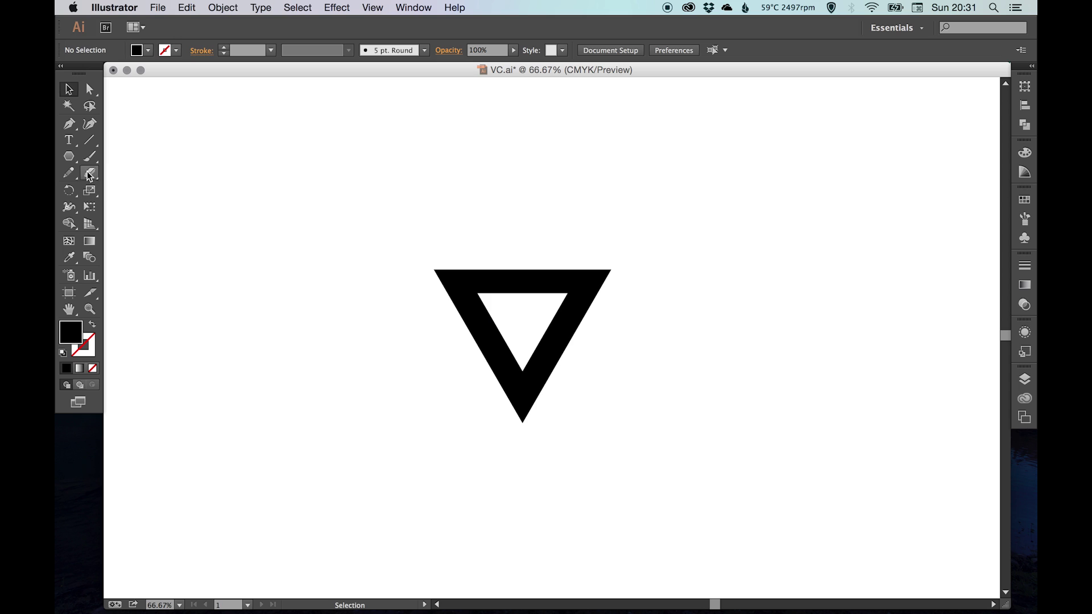
Test the cutout with a red rectangle sent behind the triangle, then delete it
{"action": "left_click_drag", "start_coordinate": [69, 156], "coordinate": [152, 160]}
{"action": "left_click_drag", "start_coordinate": [339, 196], "coordinate": [673, 470]}
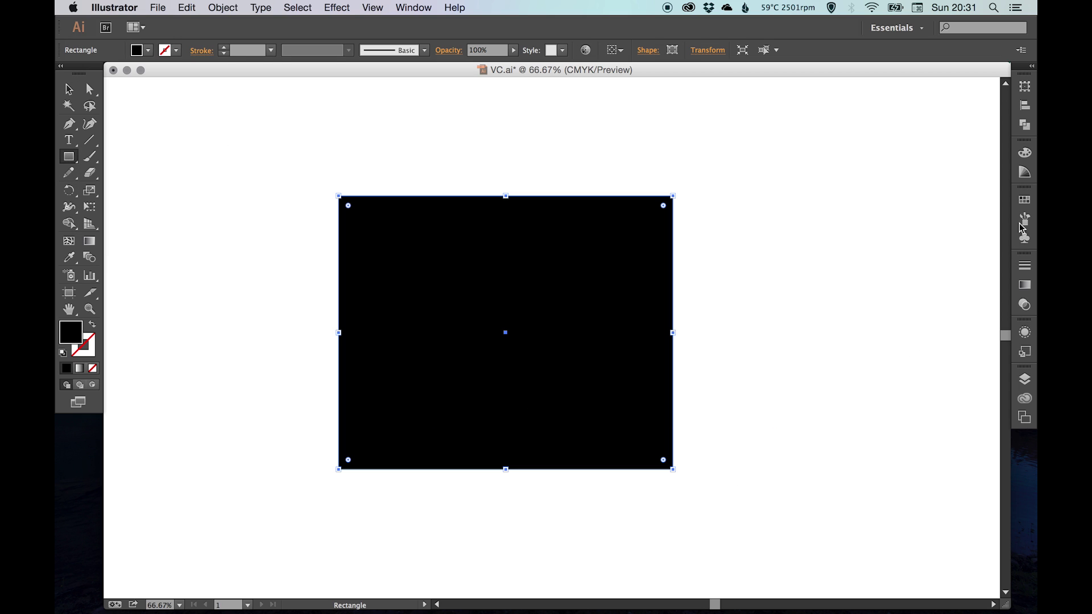
{"action": "left_click", "coordinate": [1024, 199]}
{"action": "left_click", "coordinate": [893, 229]}
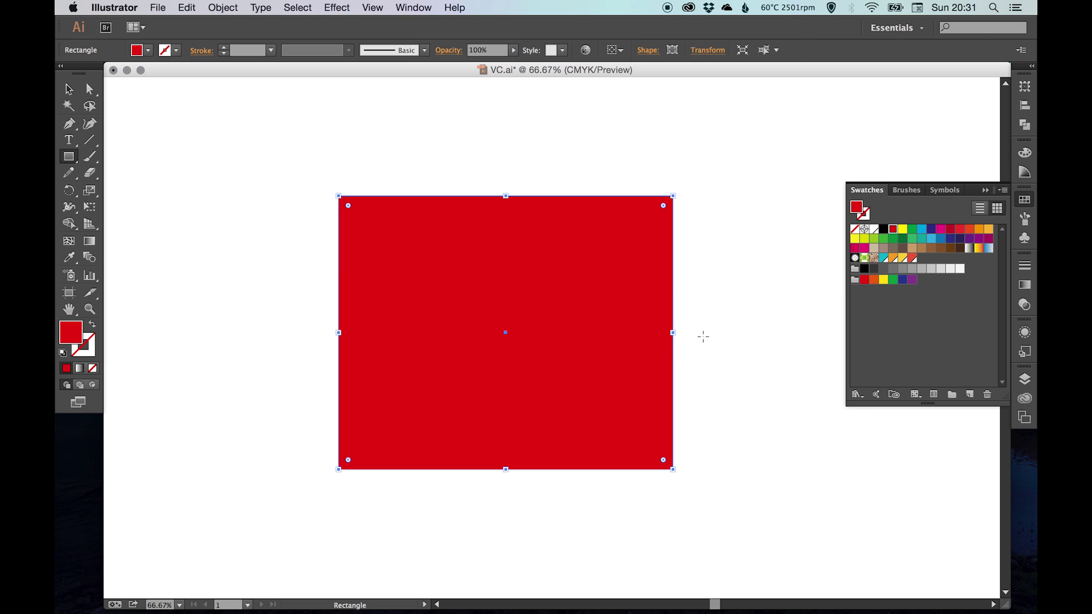
{"action": "key", "text": "super+shift+bracketleft"}
{"action": "key", "text": "v"}
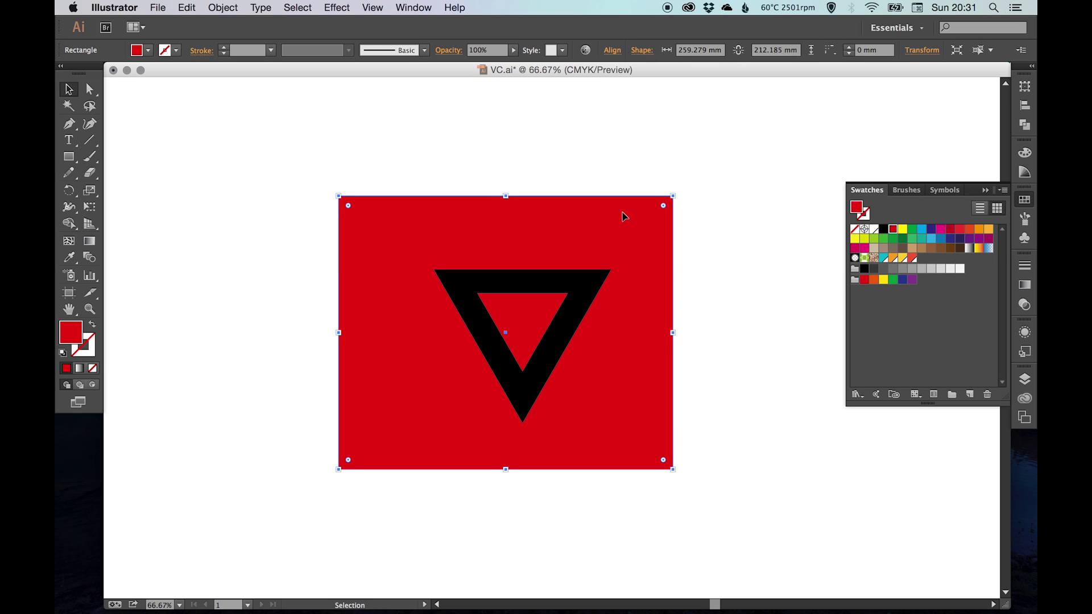
{"action": "left_click", "coordinate": [764, 307]}
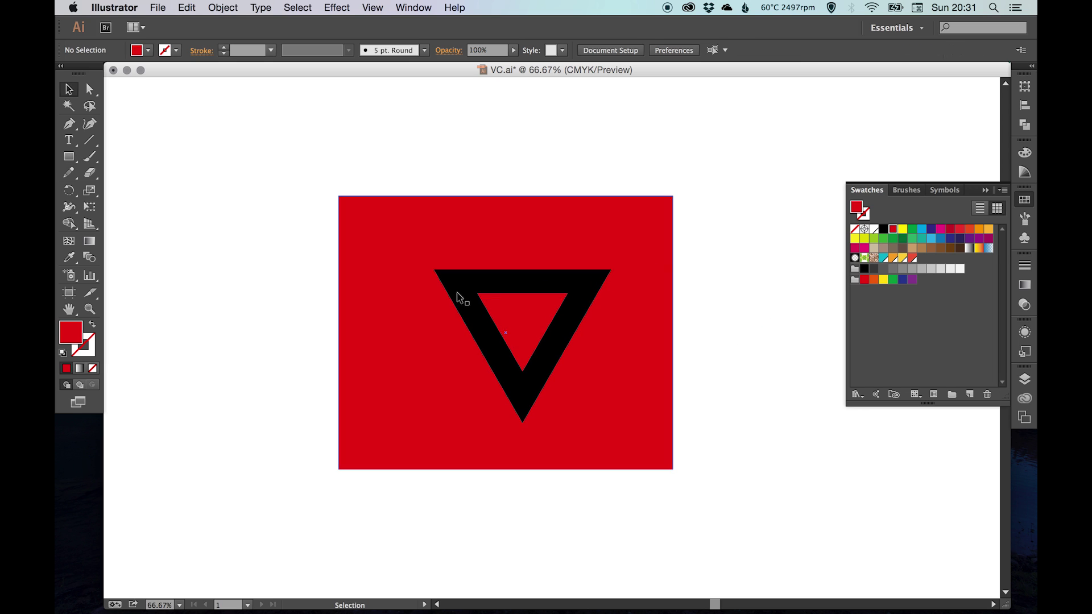
{"action": "left_click", "coordinate": [459, 231]}
{"action": "key", "text": "Delete"}
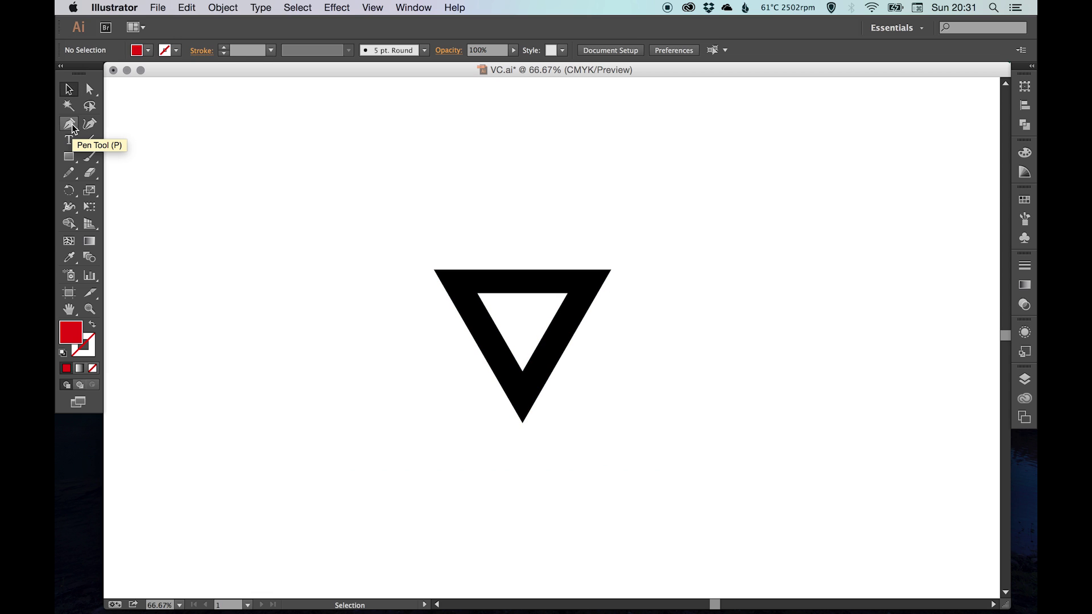
Add anchor points on the inner and outer right edges with the Add Anchor Point Tool
{"action": "left_click_drag", "start_coordinate": [72, 124], "coordinate": [167, 146]}
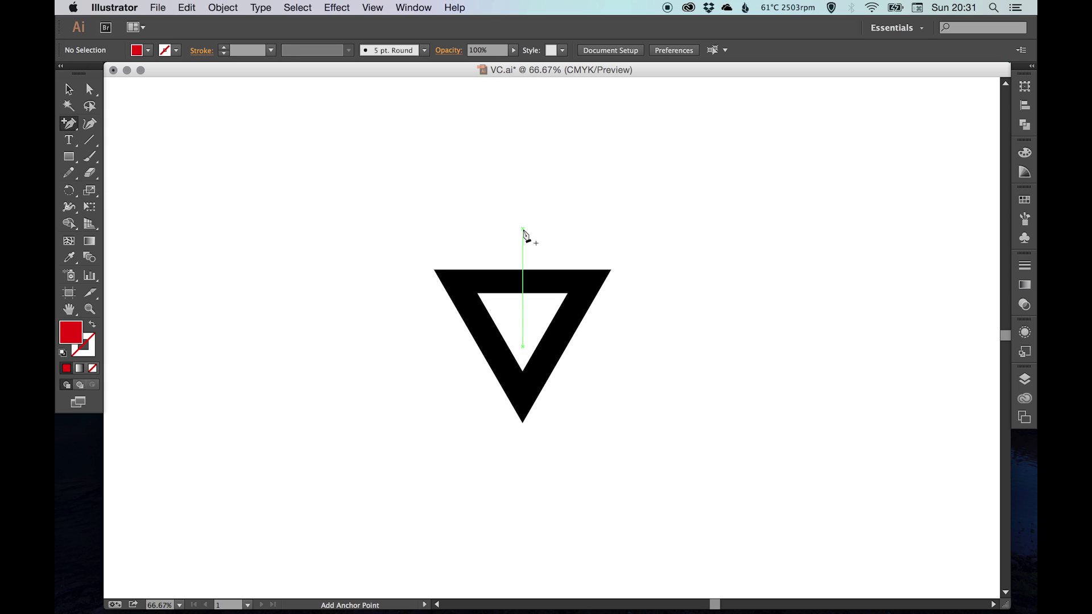
{"action": "key", "text": "super+y"}
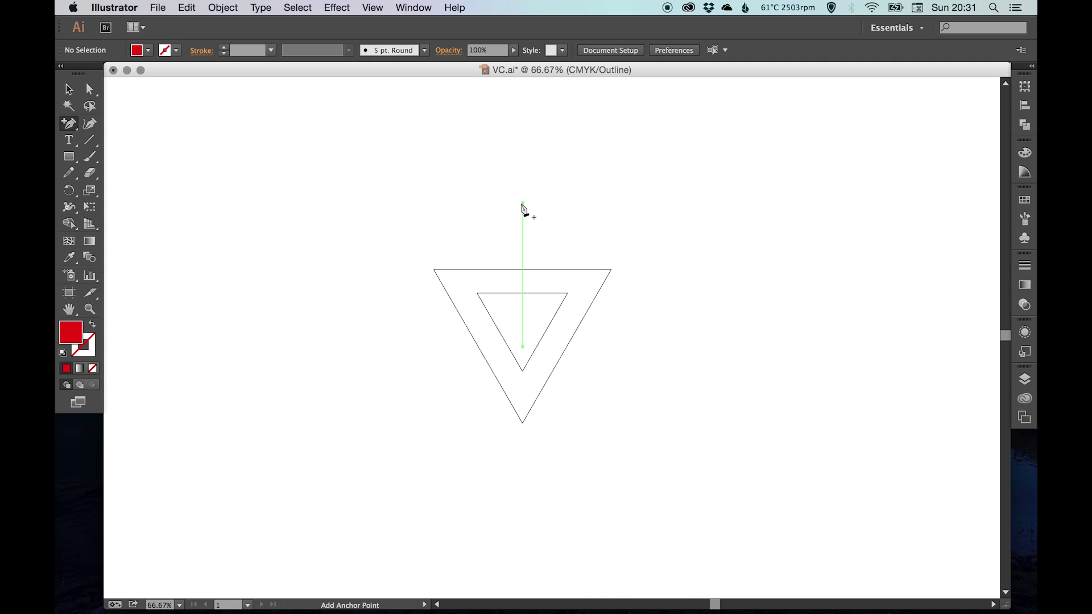
{"action": "key", "text": "super+equal"}
{"action": "key", "text": "super+equal"}
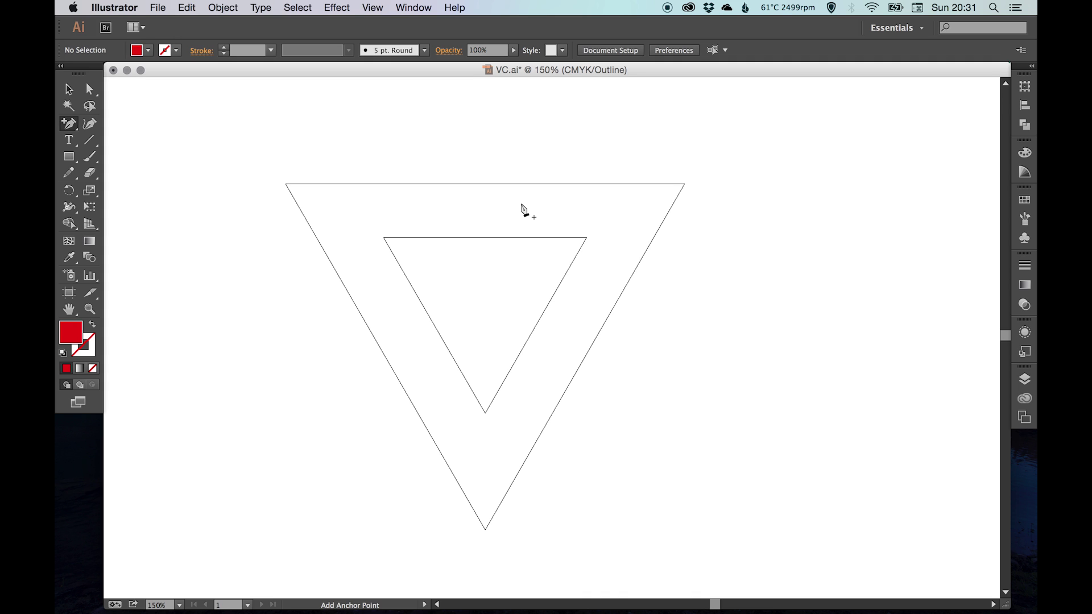
{"action": "left_click_drag", "start_coordinate": [480, 210], "coordinate": [522, 187]}
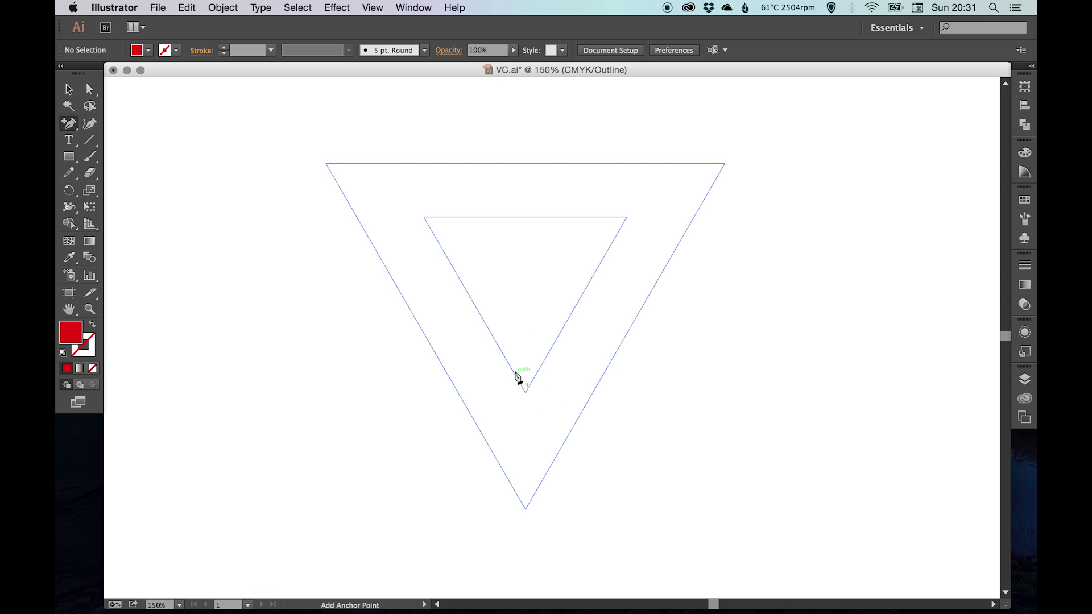
{"action": "left_click", "coordinate": [558, 337]}
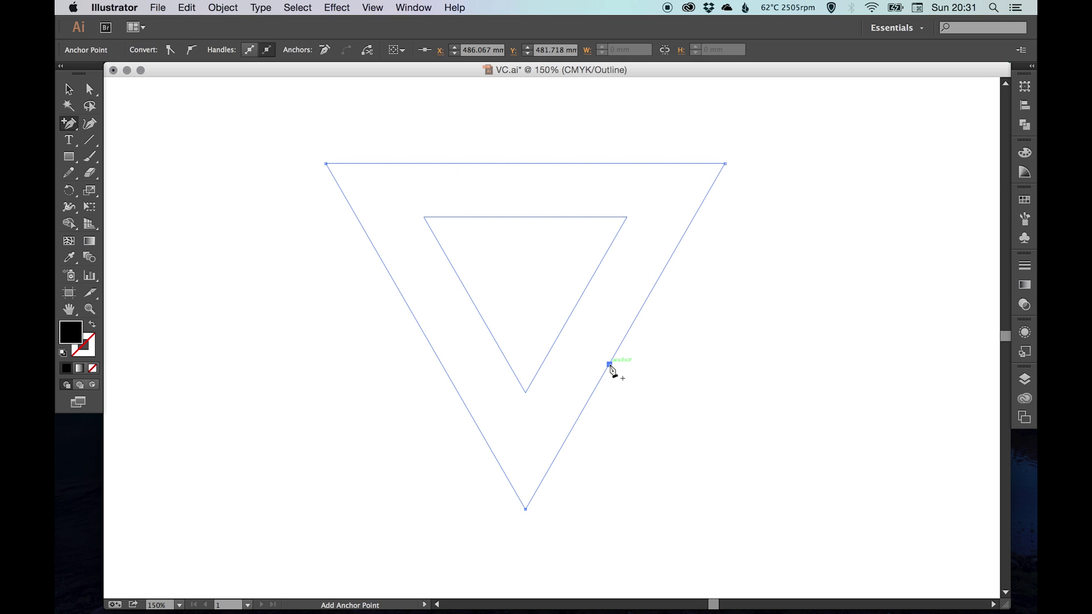
{"action": "left_click", "coordinate": [610, 365]}
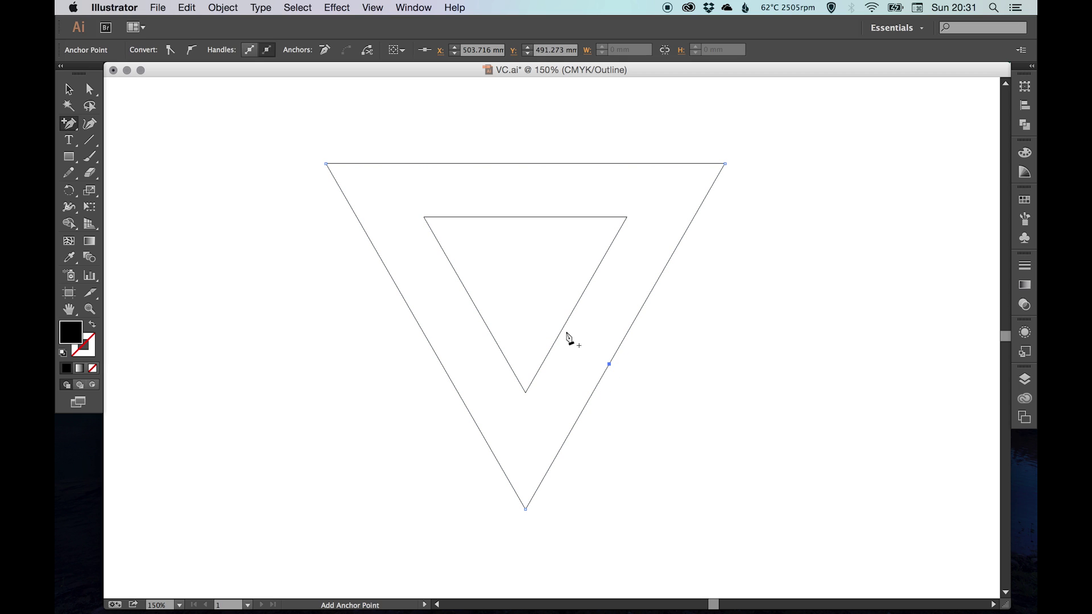
{"action": "left_click", "coordinate": [560, 337]}
Trace the closed bottom piece with the Pen tool, around both bottom corners
{"action": "left_click", "coordinate": [604, 385], "text": "super"}
{"action": "key", "text": "p"}
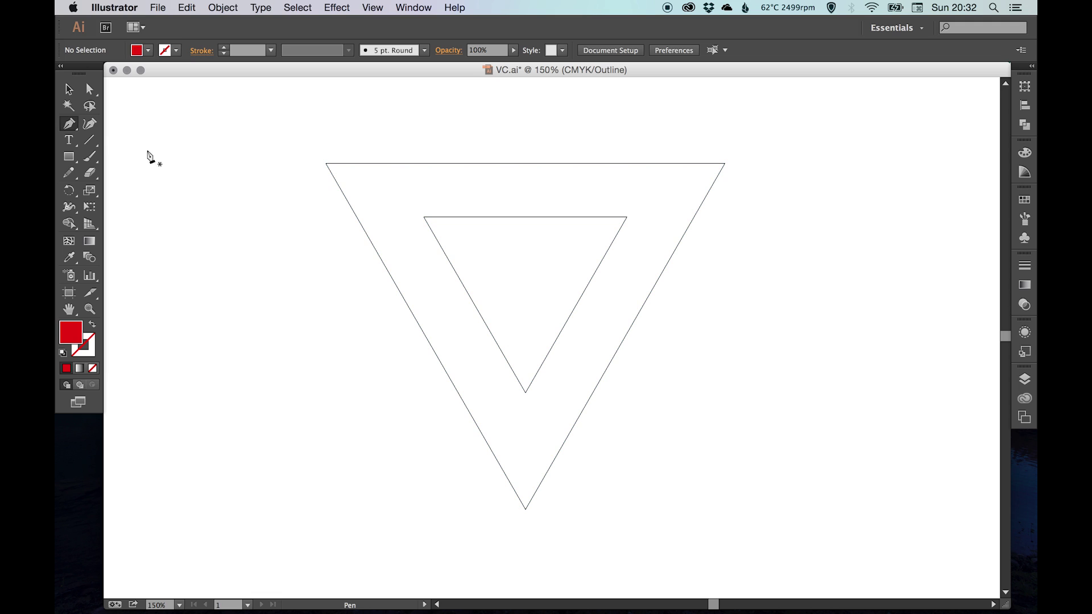
{"action": "left_click", "coordinate": [71, 126]}
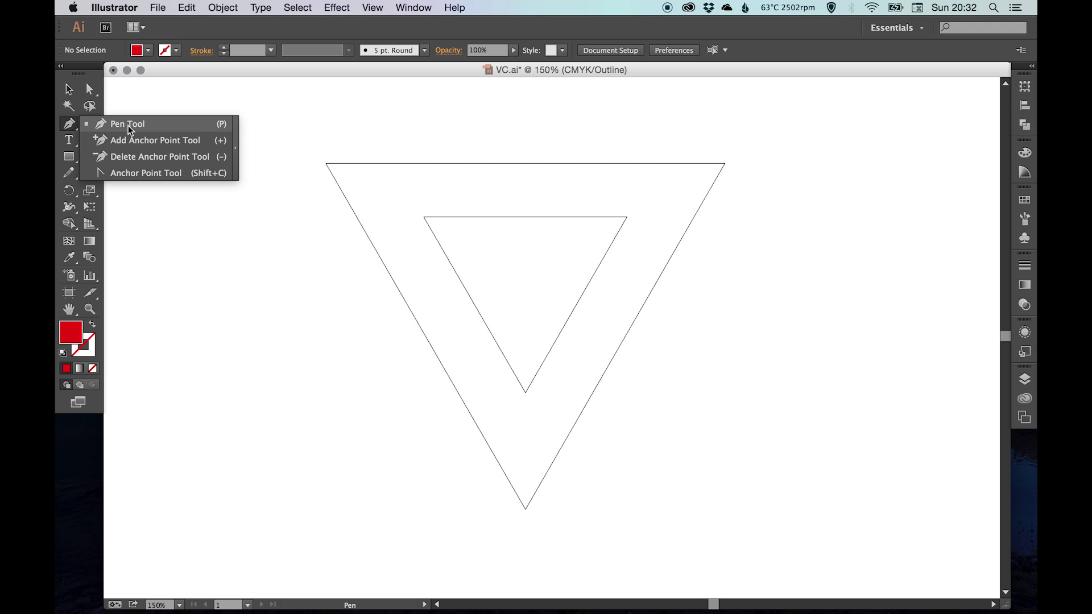
{"action": "left_click", "coordinate": [104, 125]}
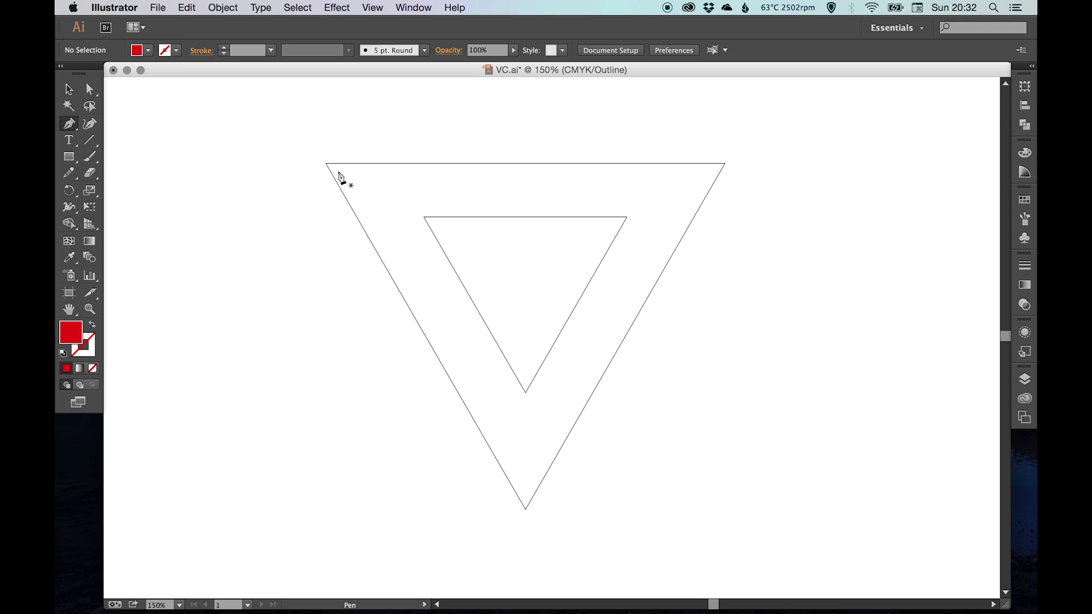
{"action": "left_click", "coordinate": [552, 346]}
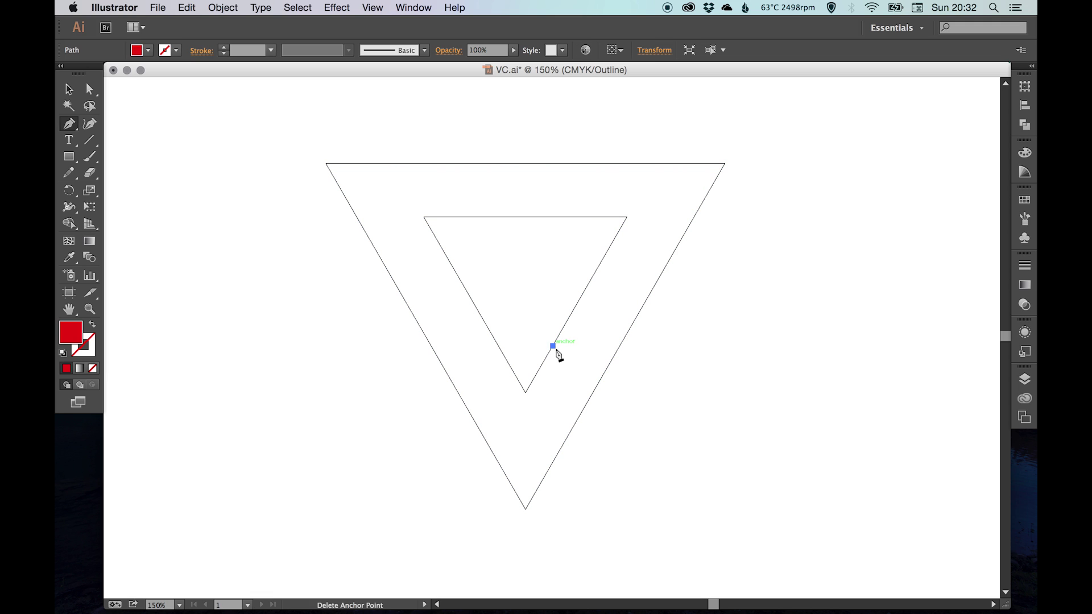
{"action": "left_click", "coordinate": [602, 377]}
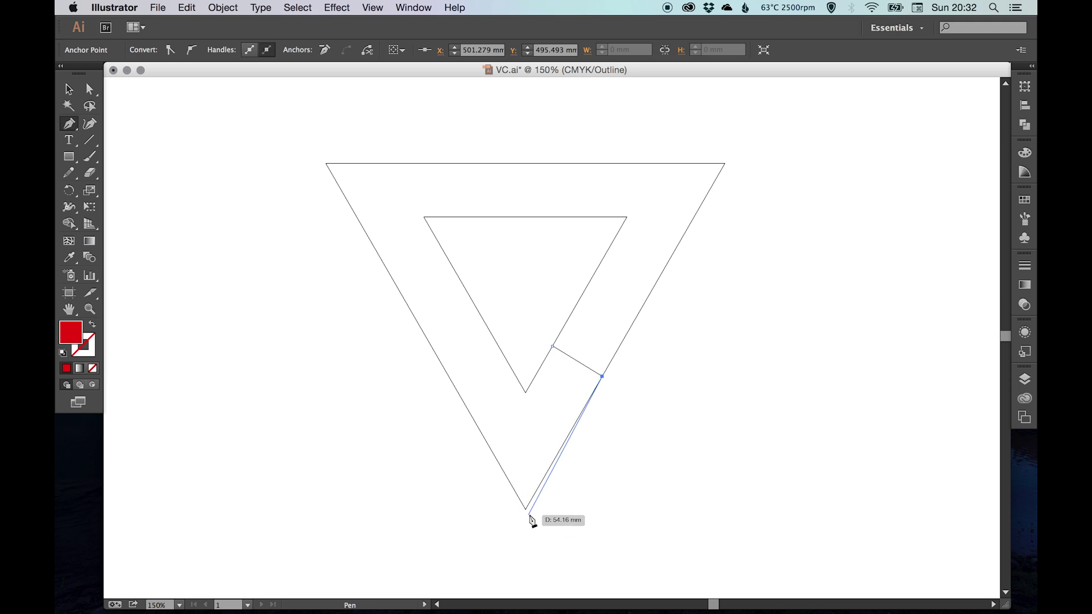
{"action": "left_click", "coordinate": [525, 509]}
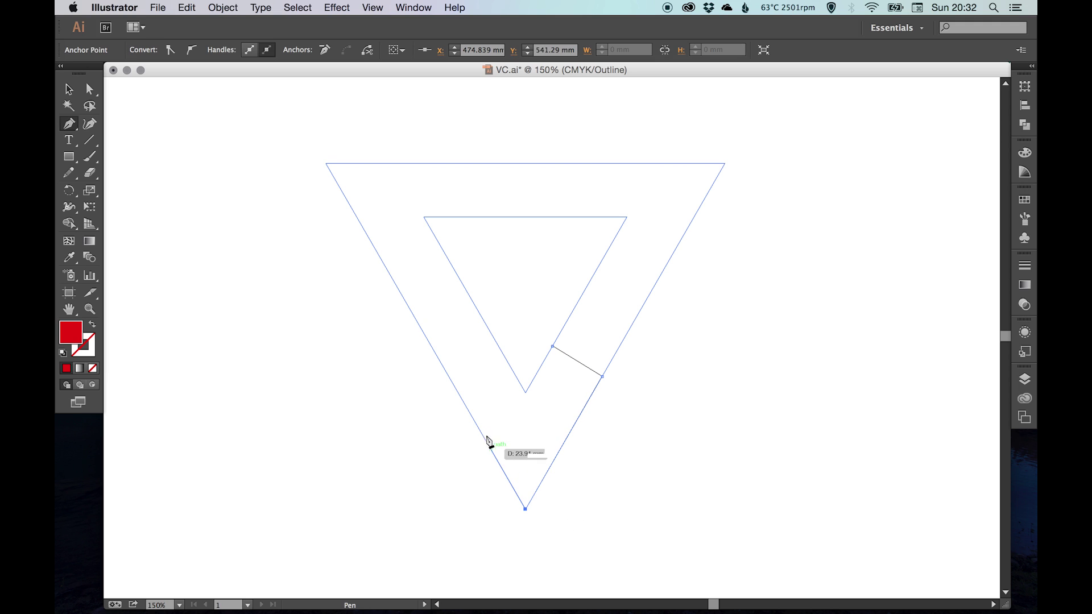
{"action": "left_click", "coordinate": [456, 390]}
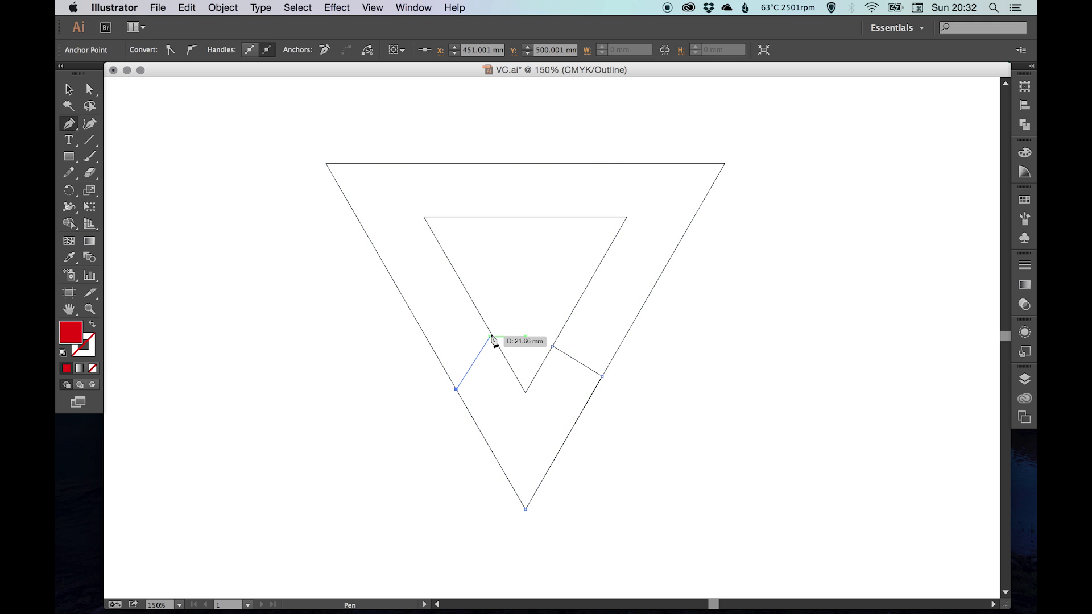
{"action": "left_click", "coordinate": [491, 334]}
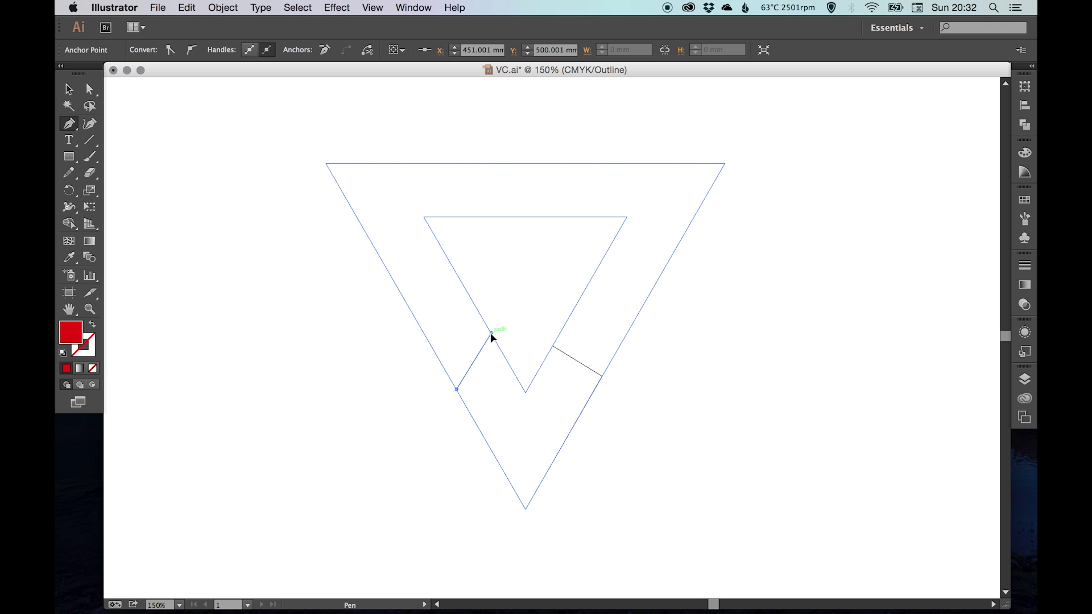
{"action": "left_click", "coordinate": [526, 392]}
{"action": "left_click", "coordinate": [541, 373], "text": "super"}
Connect the inner and outer right-edge anchors, undoing an accidental point move
{"action": "left_click", "coordinate": [551, 346]}
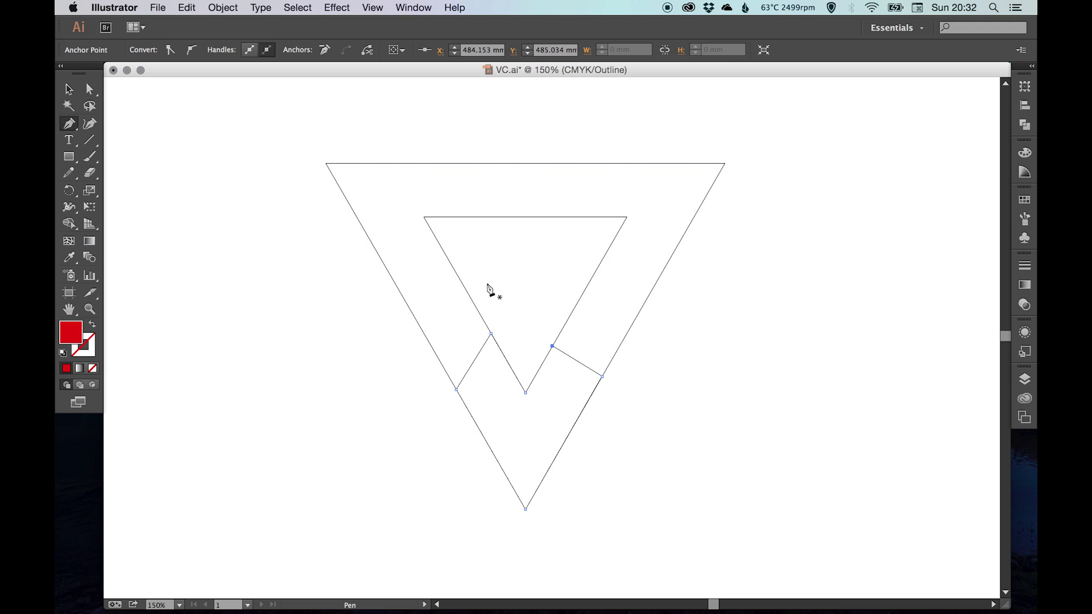
{"action": "left_click", "coordinate": [602, 376]}
{"action": "left_click_drag", "start_coordinate": [602, 377], "coordinate": [593, 383]}
{"action": "key", "text": "super+z"}
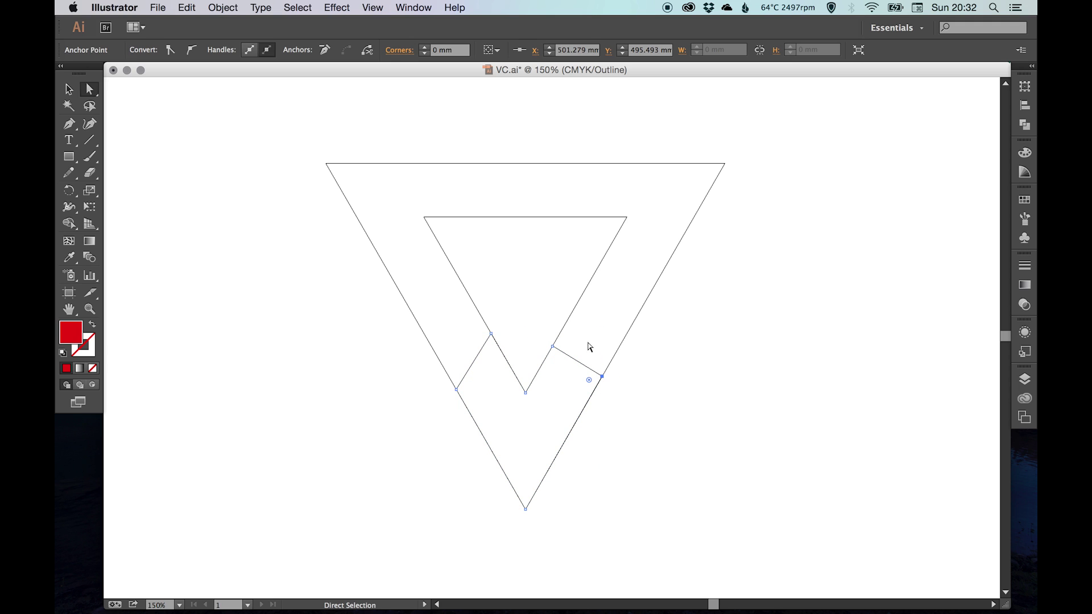
{"action": "left_click", "coordinate": [435, 232], "text": "super"}
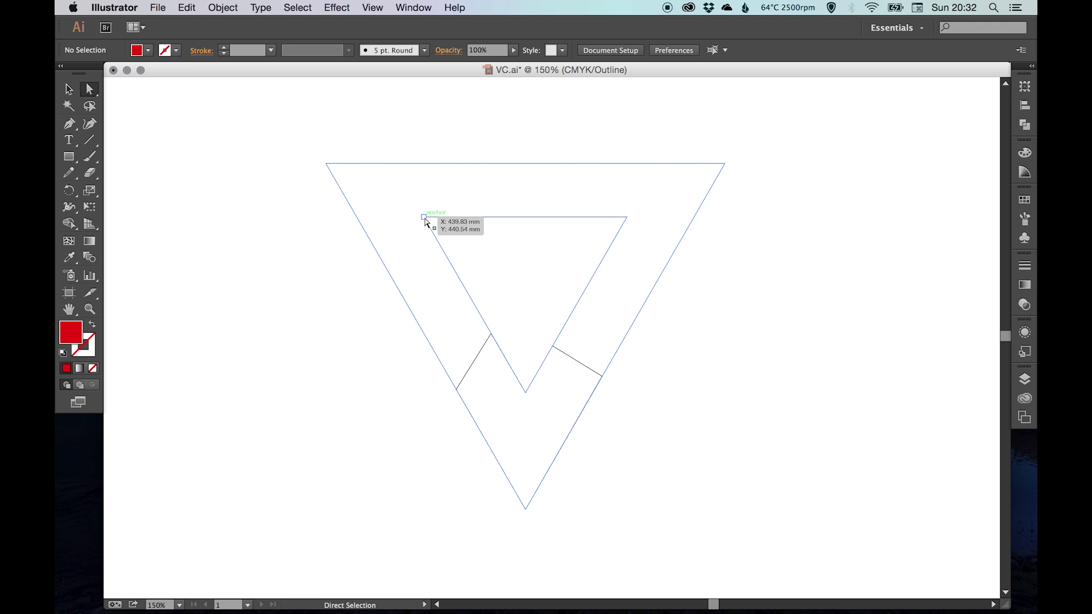
Trace the closed left piece from the inner top-left corner down the left side
{"action": "left_click", "coordinate": [424, 218]}
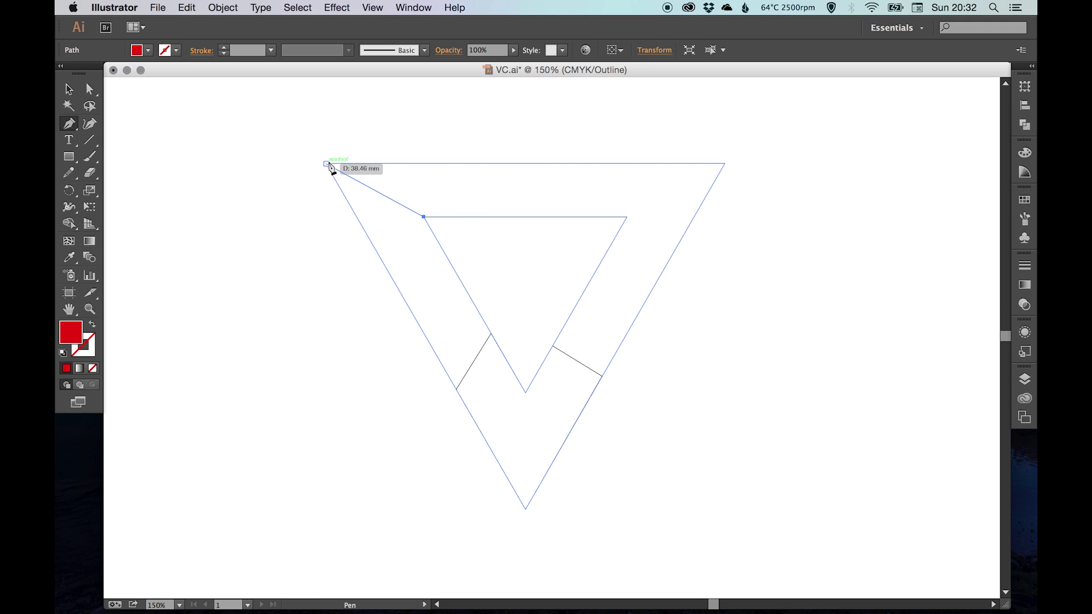
{"action": "left_click", "coordinate": [327, 164]}
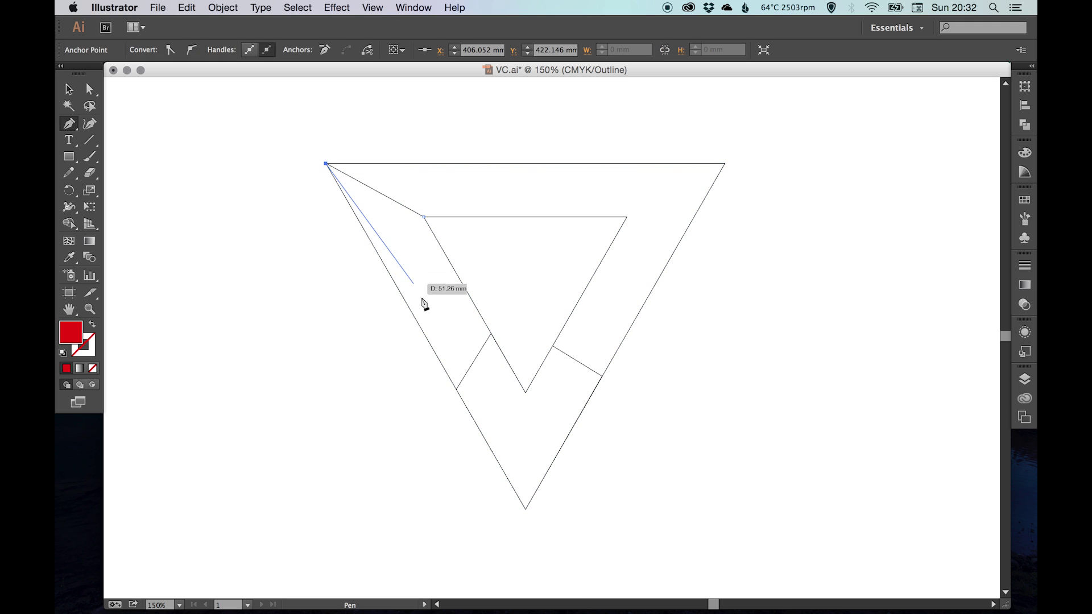
{"action": "left_click", "coordinate": [456, 389]}
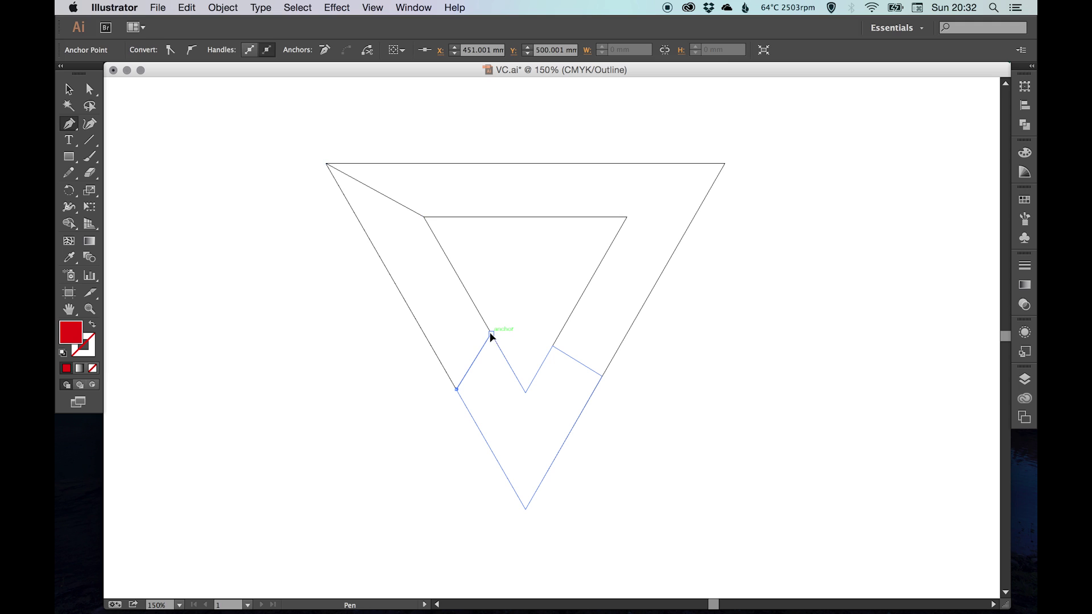
{"action": "left_click", "coordinate": [491, 334]}
{"action": "left_click", "coordinate": [425, 218]}
{"action": "key", "text": "super+shift+a"}
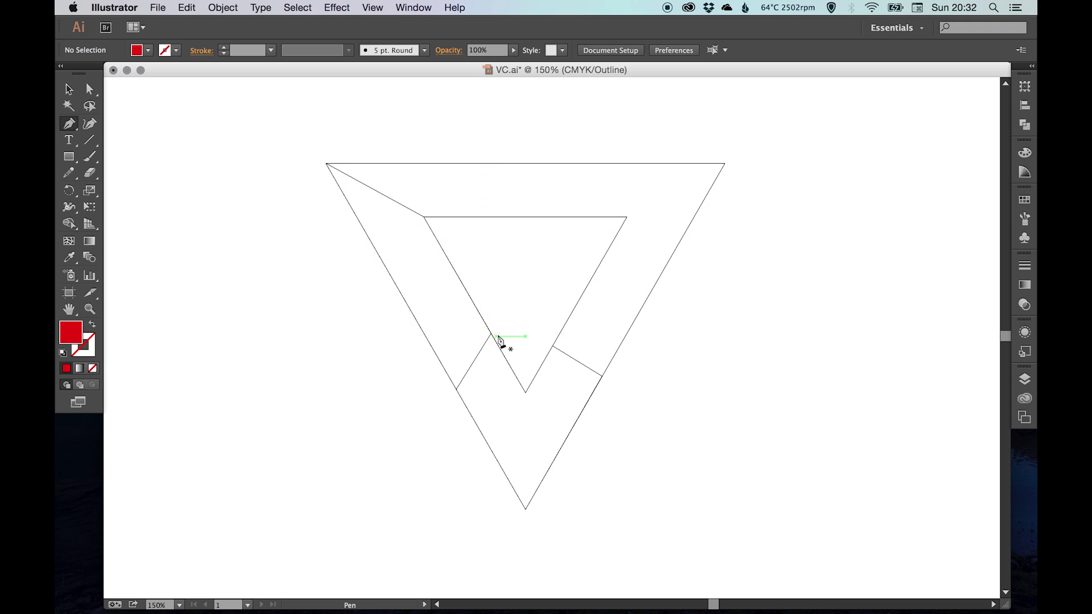
Trace the upper-right piece from the top edge down to the right edge
{"action": "left_click", "coordinate": [568, 216]}
{"action": "left_click", "coordinate": [598, 164]}
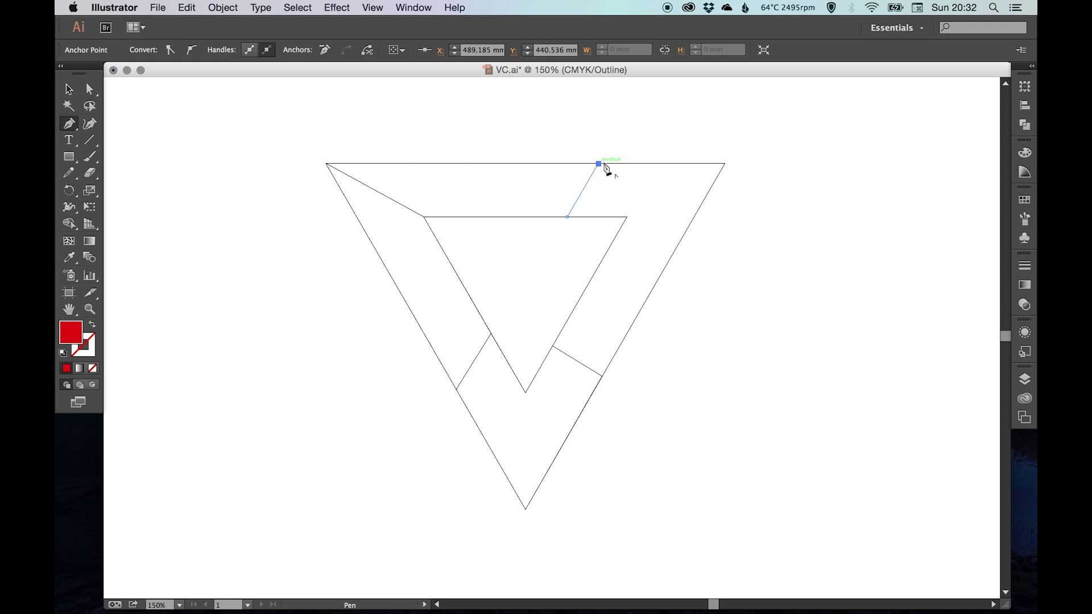
{"action": "left_click", "coordinate": [724, 164]}
{"action": "left_click_drag", "start_coordinate": [724, 164], "coordinate": [676, 250]}
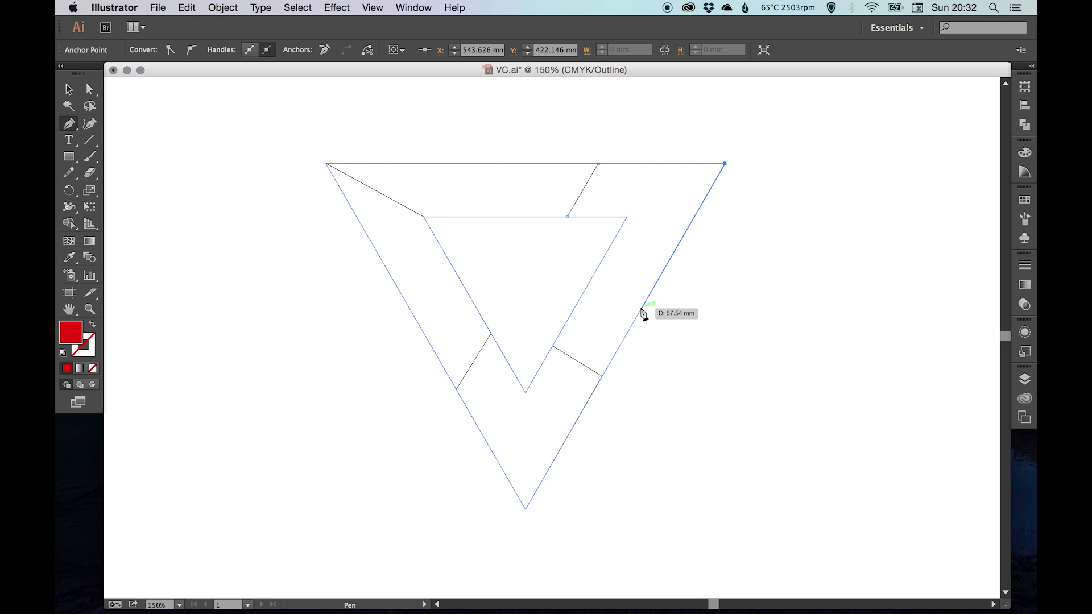
{"action": "left_click", "coordinate": [642, 308]}
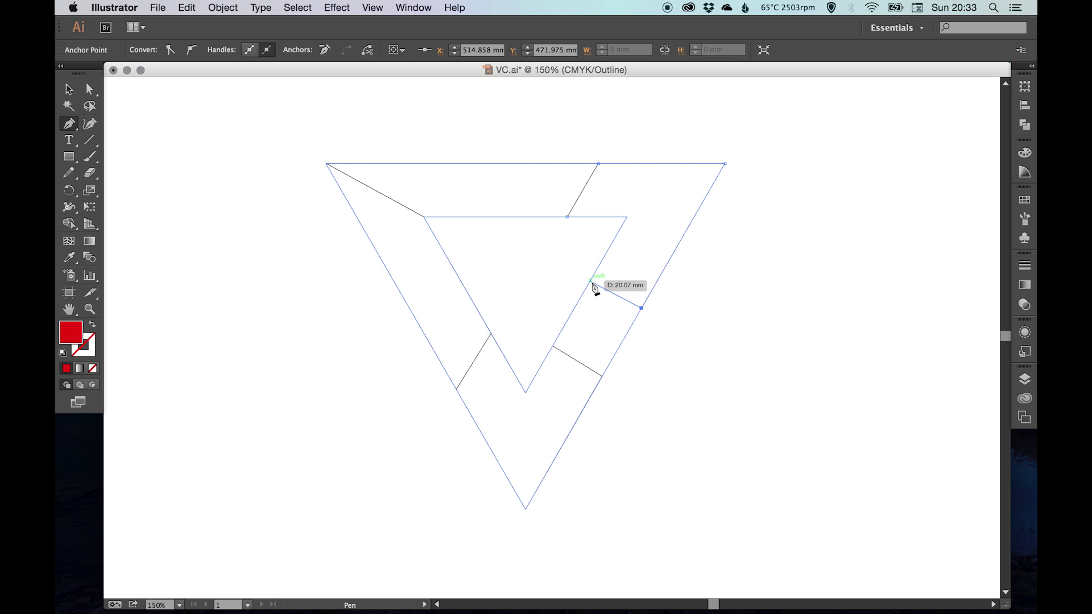
{"action": "left_click", "coordinate": [591, 282]}
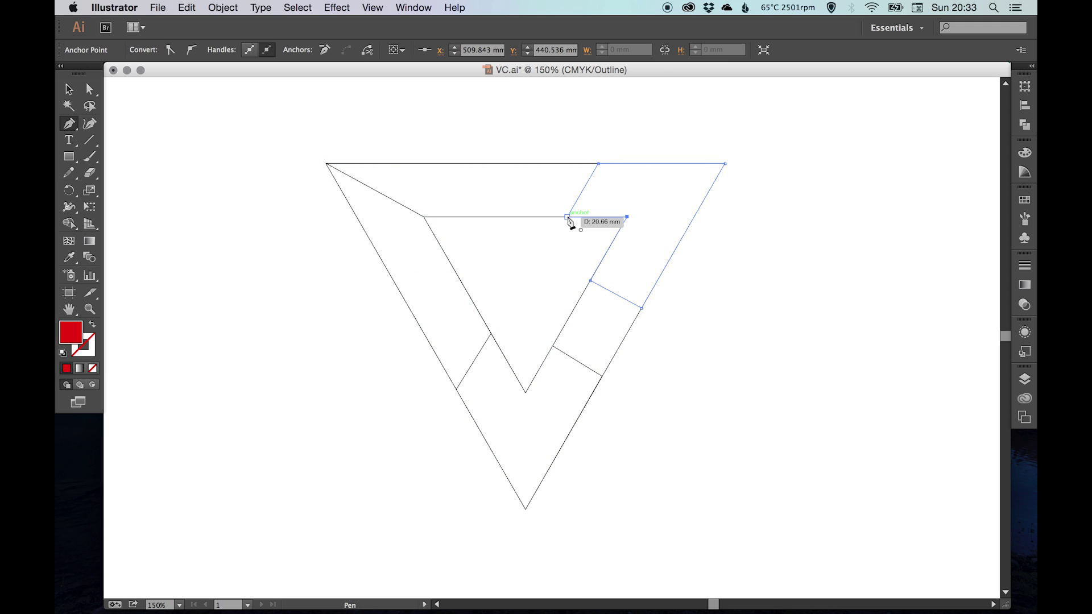
{"action": "left_click", "coordinate": [404, 193], "text": "super"}
Trace the closed top piece between the outer top-left corner and the top edge
{"action": "left_click", "coordinate": [332, 169]}
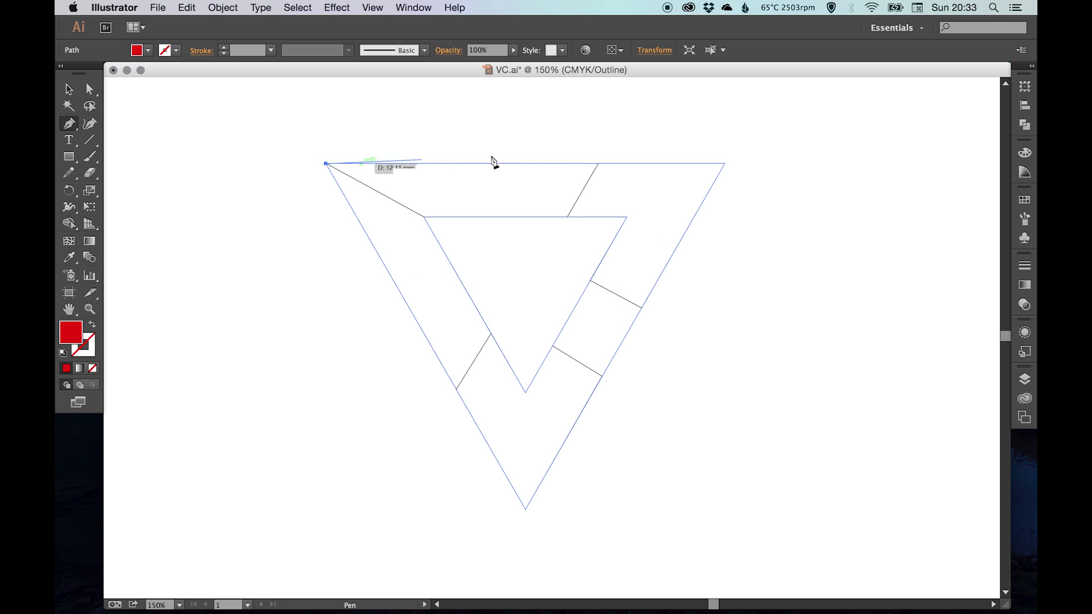
{"action": "left_click", "coordinate": [598, 164]}
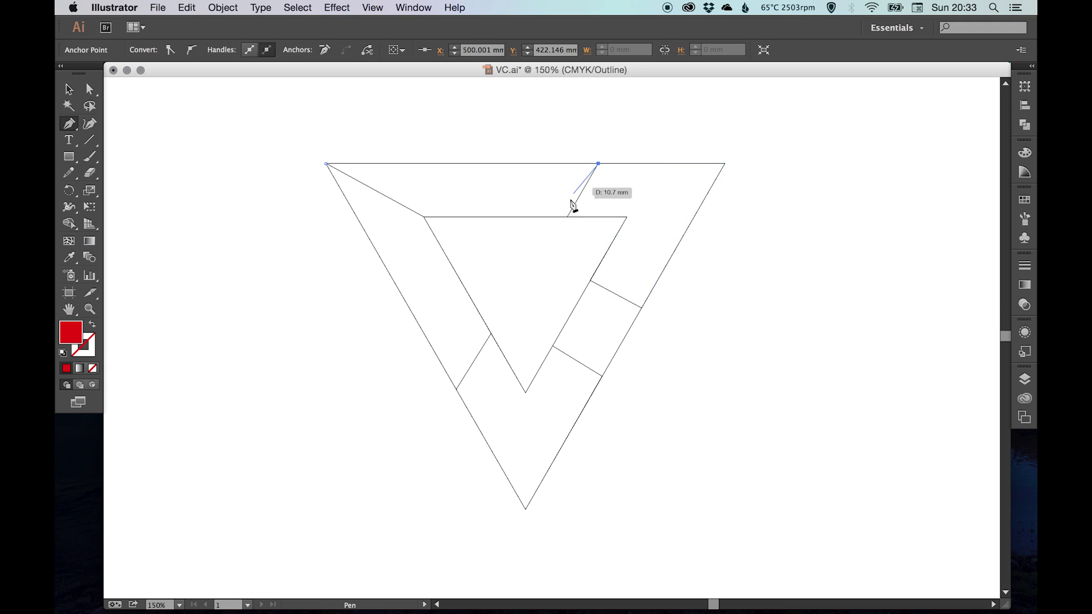
{"action": "left_click", "coordinate": [567, 217]}
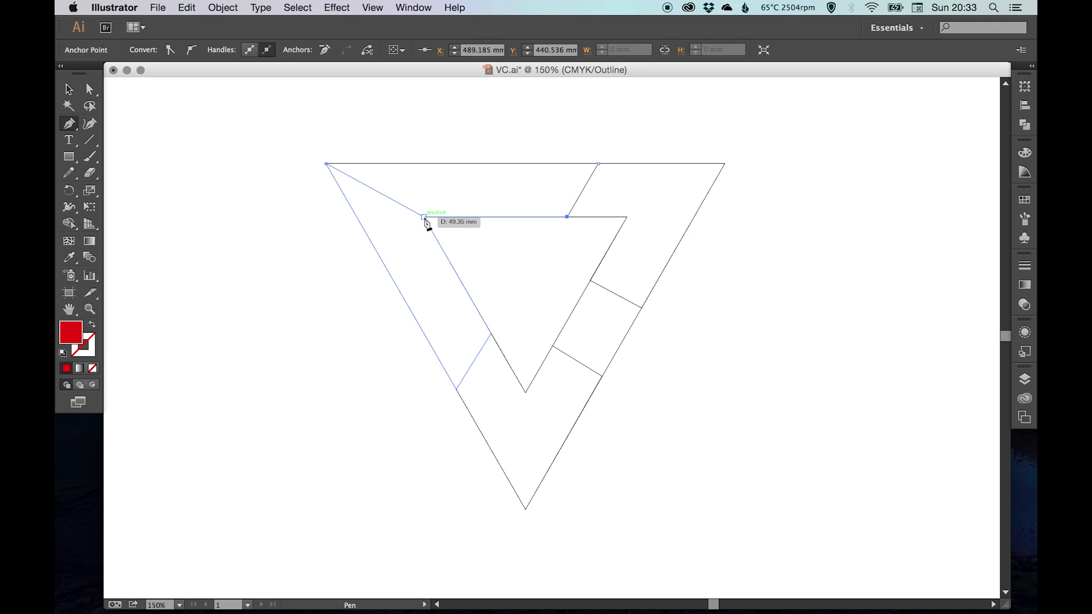
{"action": "left_click", "coordinate": [424, 217]}
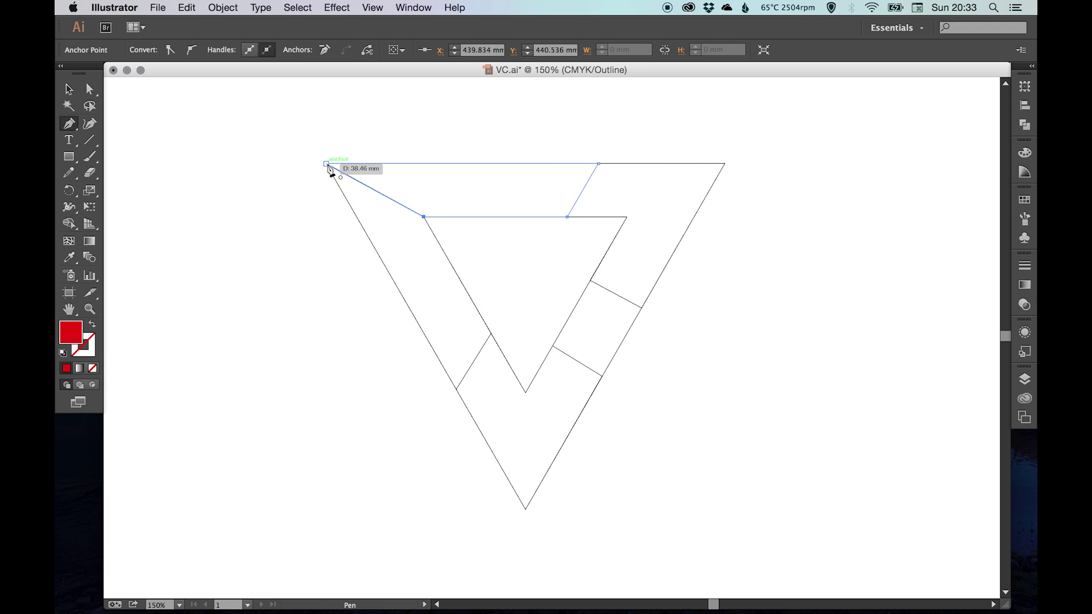
{"action": "left_click", "coordinate": [327, 165]}
{"action": "key", "text": "v"}
{"action": "left_click", "coordinate": [307, 227]}
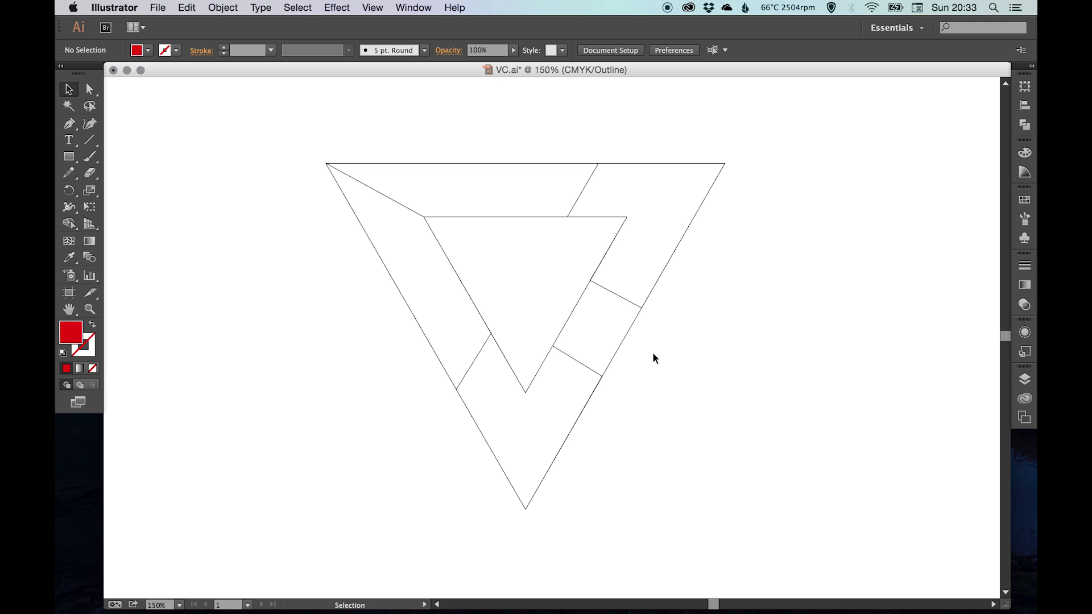
Back in colour preview, fill the bottom piece a lighter red and the left piece orange
{"action": "key", "text": "a"}
{"action": "key", "text": "super+y"}
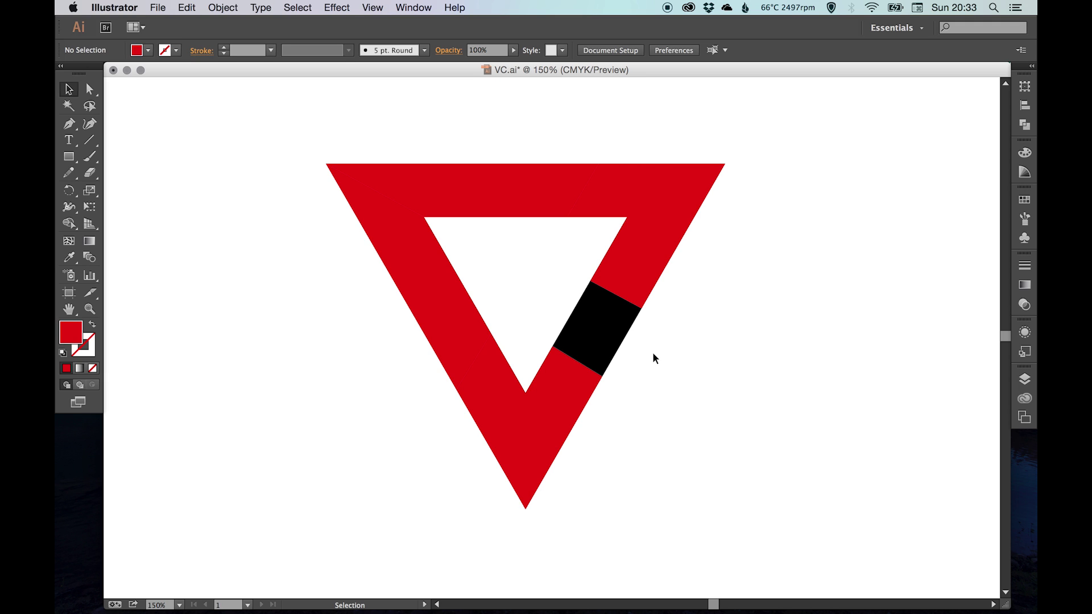
{"action": "key", "text": "space"}
{"action": "mouse_move", "coordinate": [664, 349]}
{"action": "left_mouse_down"}
{"action": "mouse_move", "coordinate": [690, 334]}
{"action": "mouse_move", "coordinate": [676, 340]}
{"action": "left_mouse_up"}
{"action": "left_click", "coordinate": [1028, 201]}
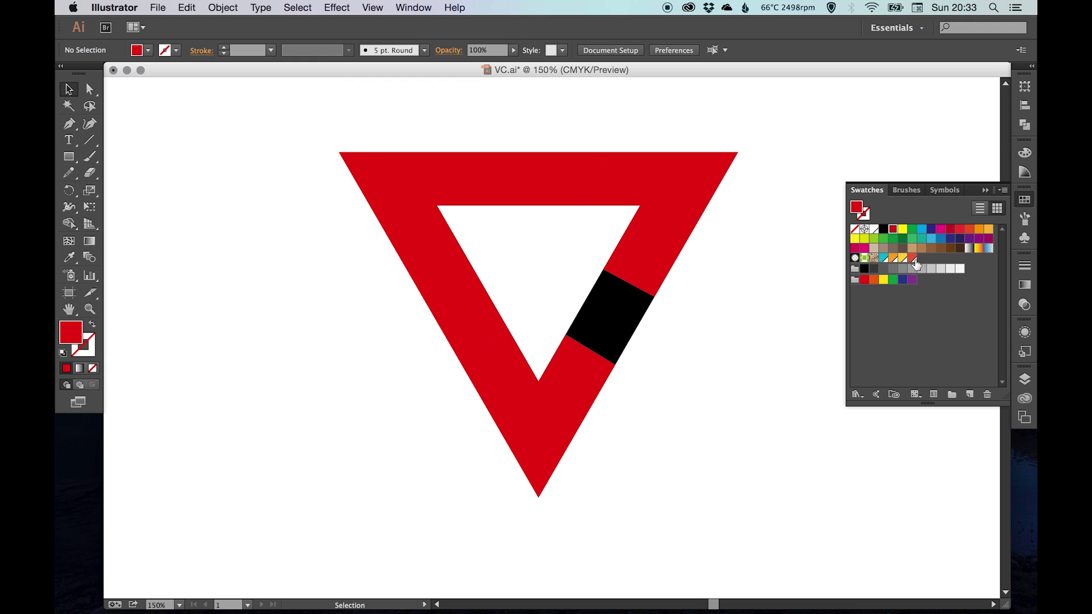
{"action": "left_click", "coordinate": [568, 385]}
{"action": "left_click", "coordinate": [1024, 199]}
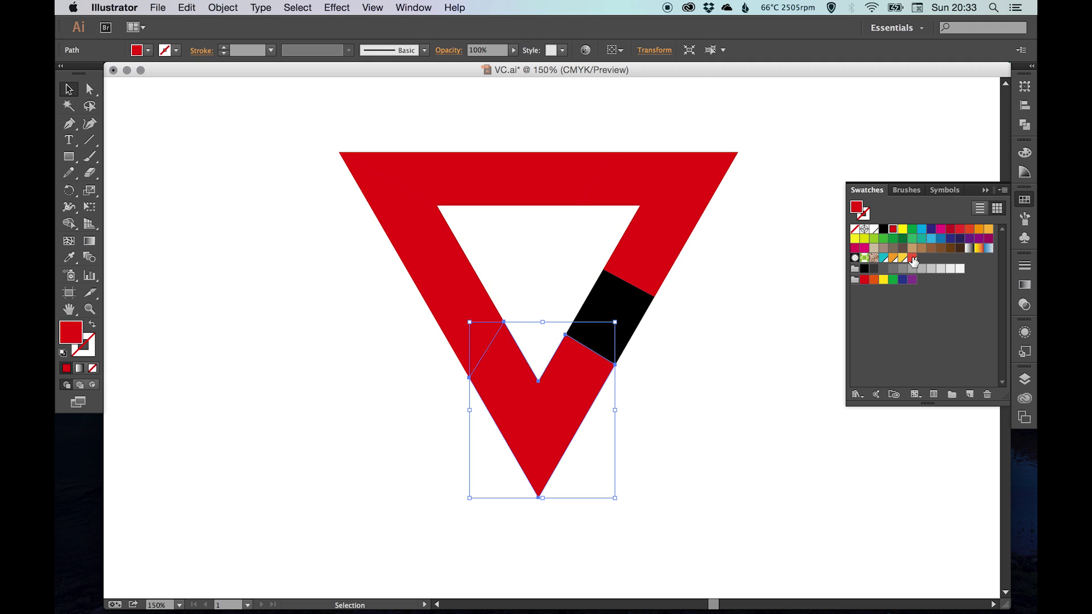
{"action": "left_click", "coordinate": [911, 259]}
{"action": "left_click", "coordinate": [447, 286]}
{"action": "left_click", "coordinate": [1025, 199]}
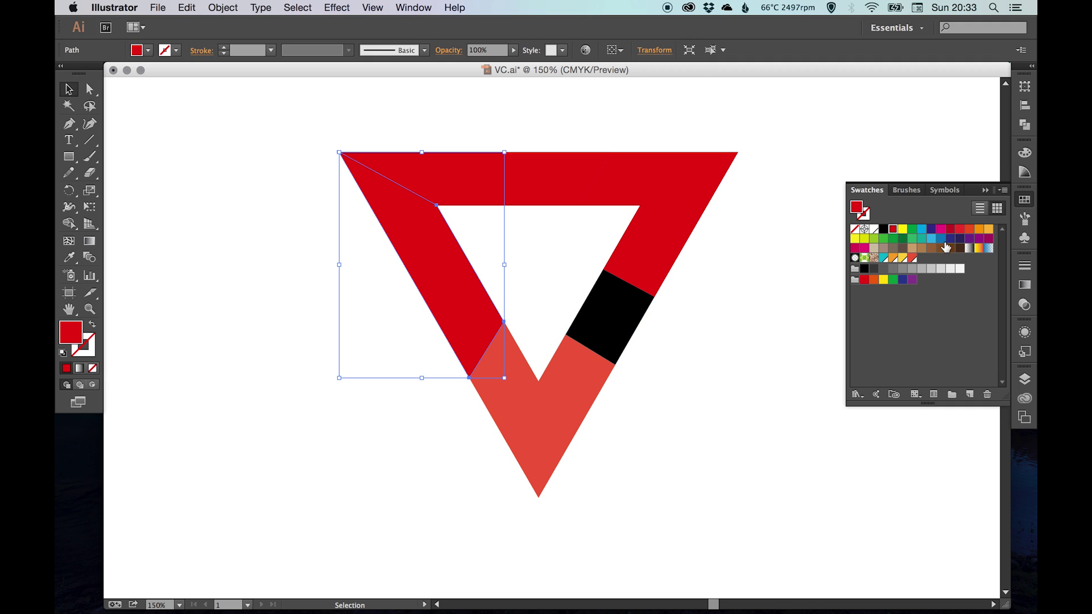
{"action": "left_click", "coordinate": [893, 258]}
Fill the top band yellow and the right band teal, then deselect
{"action": "left_click", "coordinate": [560, 202]}
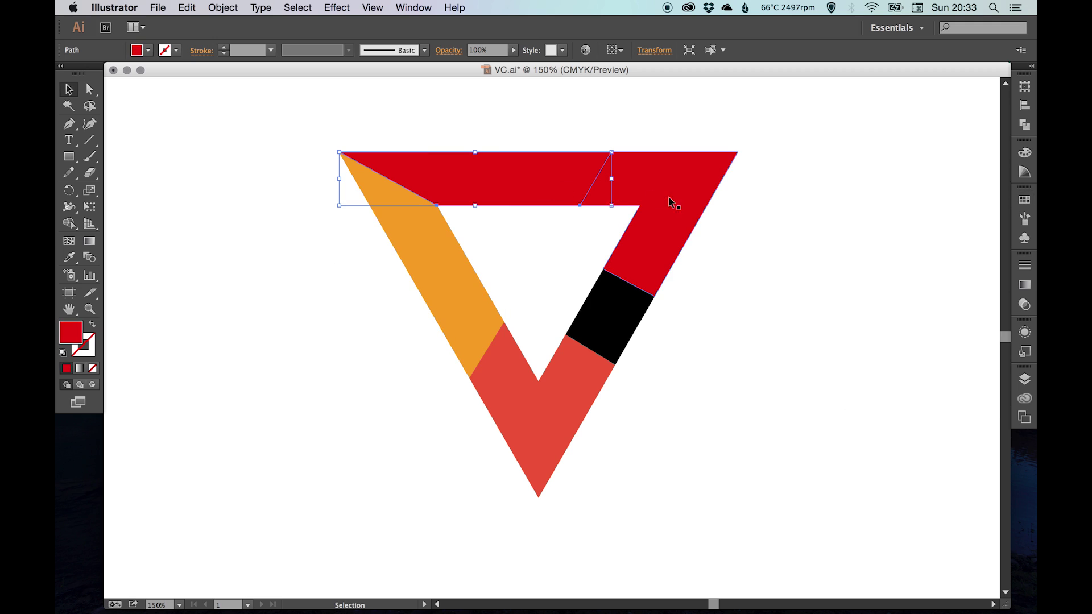
{"action": "left_click", "coordinate": [1024, 199]}
{"action": "left_click", "coordinate": [899, 259]}
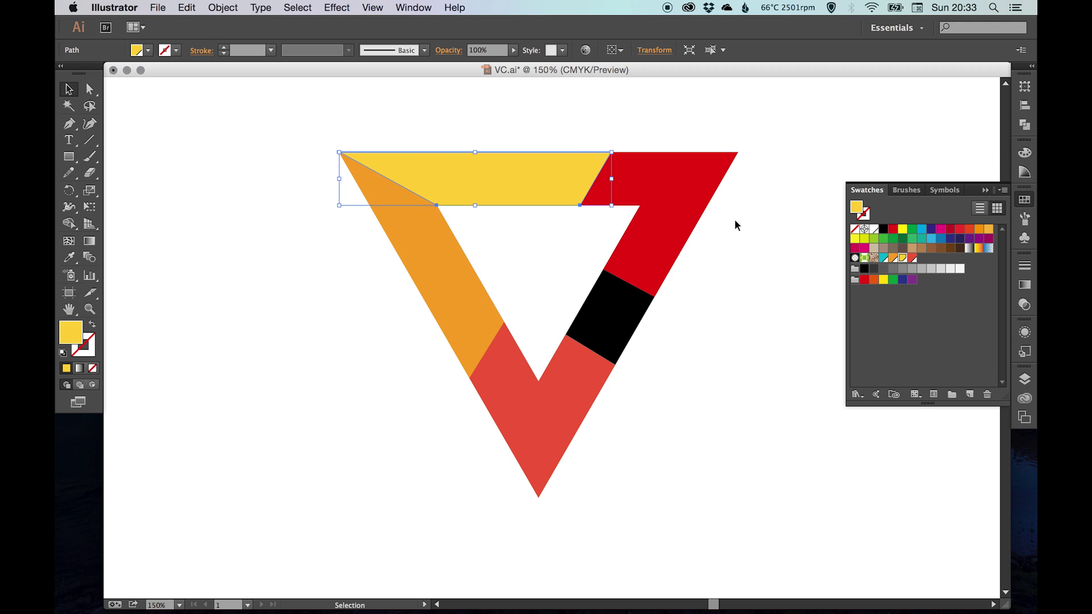
{"action": "left_click", "coordinate": [688, 193]}
{"action": "left_click", "coordinate": [1024, 200]}
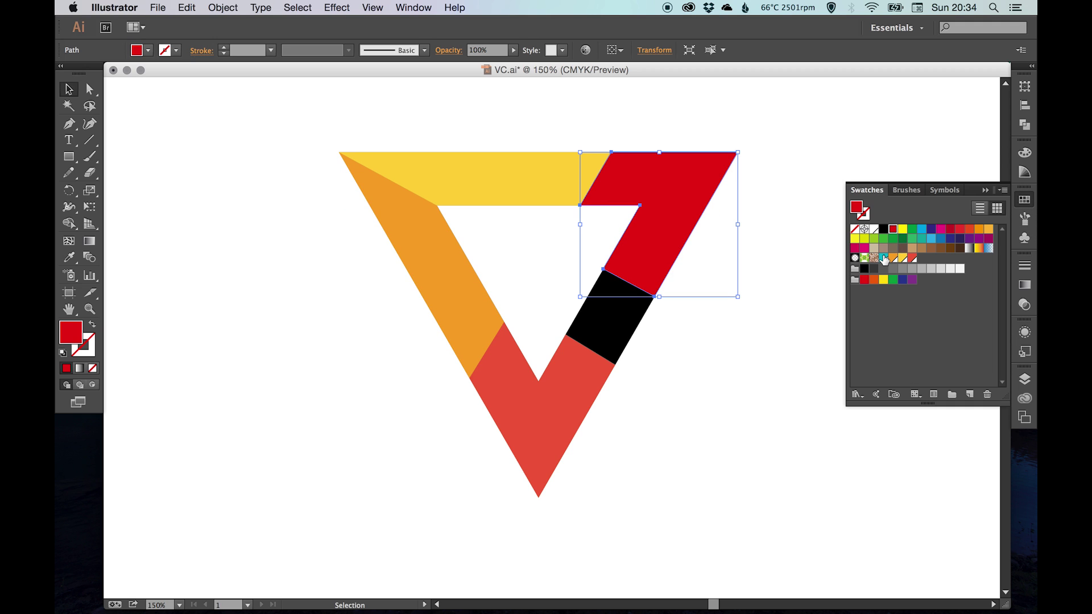
{"action": "left_click", "coordinate": [884, 258]}
{"action": "left_click", "coordinate": [739, 358]}
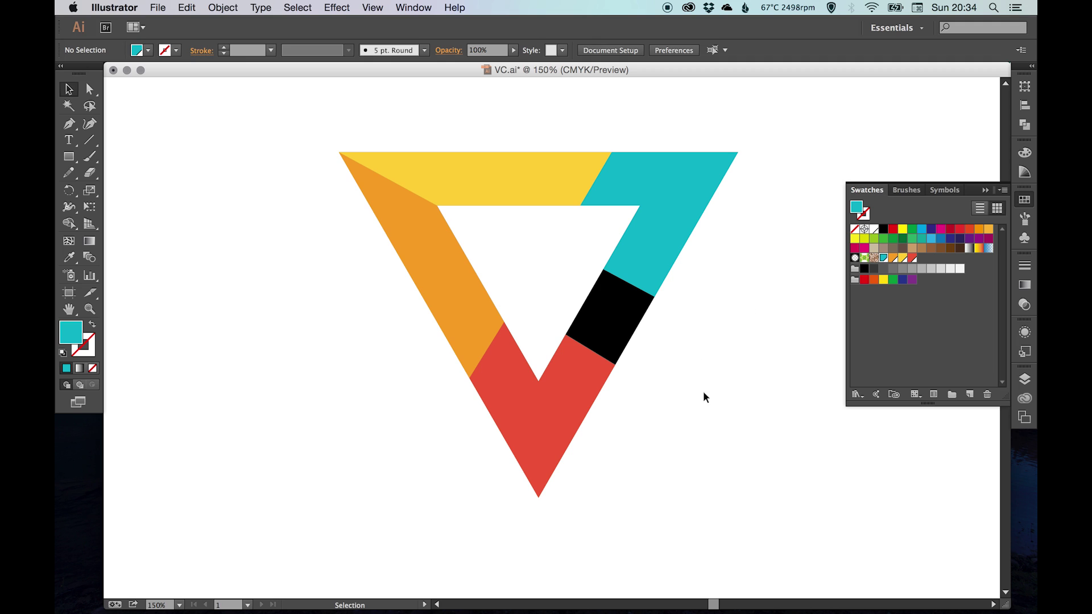
{"action": "left_click", "coordinate": [1031, 207]}
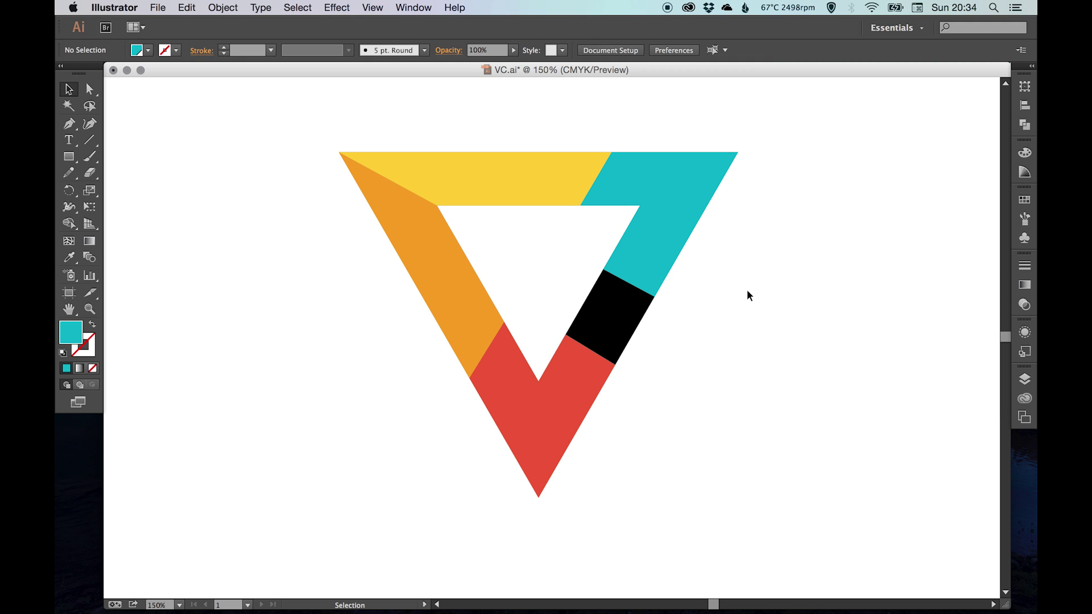
Drag the red piece's two edge anchors up along the black segment
{"action": "left_click_drag", "start_coordinate": [748, 295], "coordinate": [764, 281]}
{"action": "key", "text": "a"}
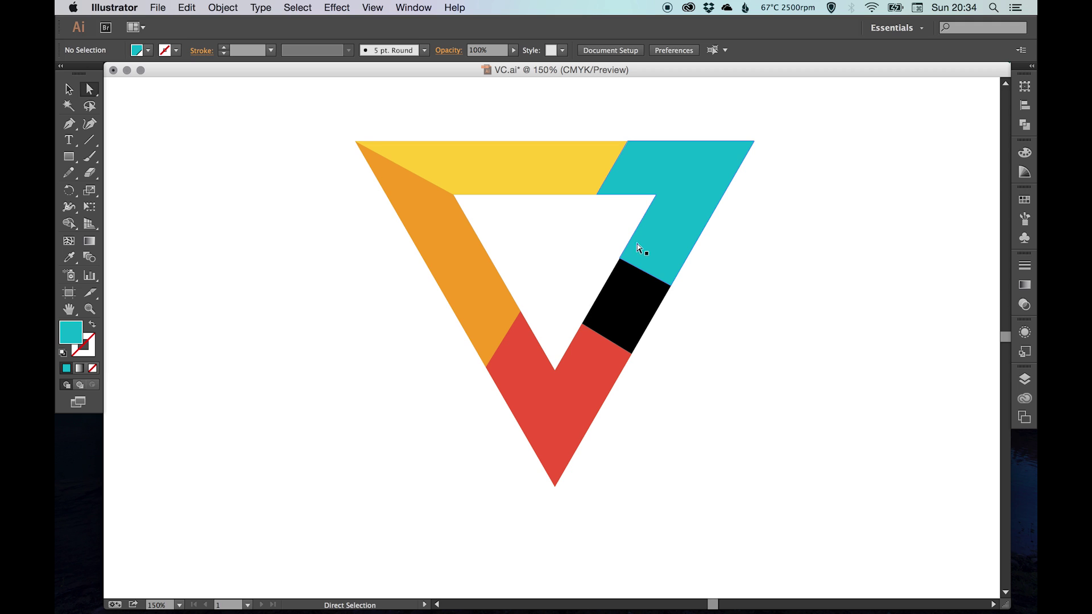
{"action": "left_click", "coordinate": [582, 324]}
{"action": "left_click", "coordinate": [631, 354], "text": "shift"}
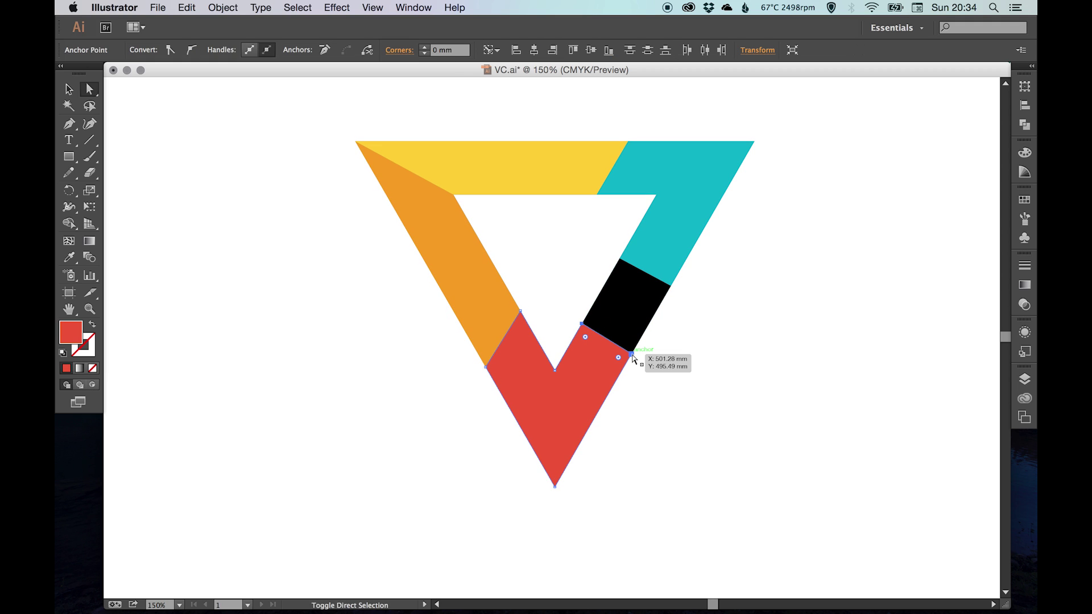
{"action": "left_click_drag", "start_coordinate": [632, 353], "coordinate": [668, 372]}
{"action": "left_click", "coordinate": [770, 322]}
Fill the black compound shape white to open the notch on the right side
{"action": "key", "text": "v"}
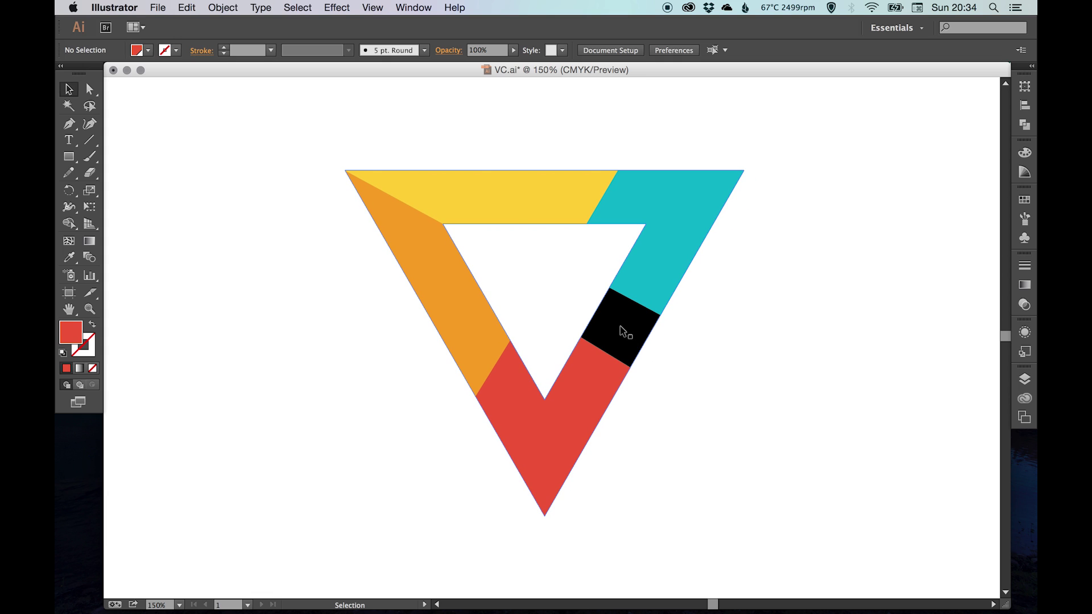
{"action": "left_click", "coordinate": [622, 331]}
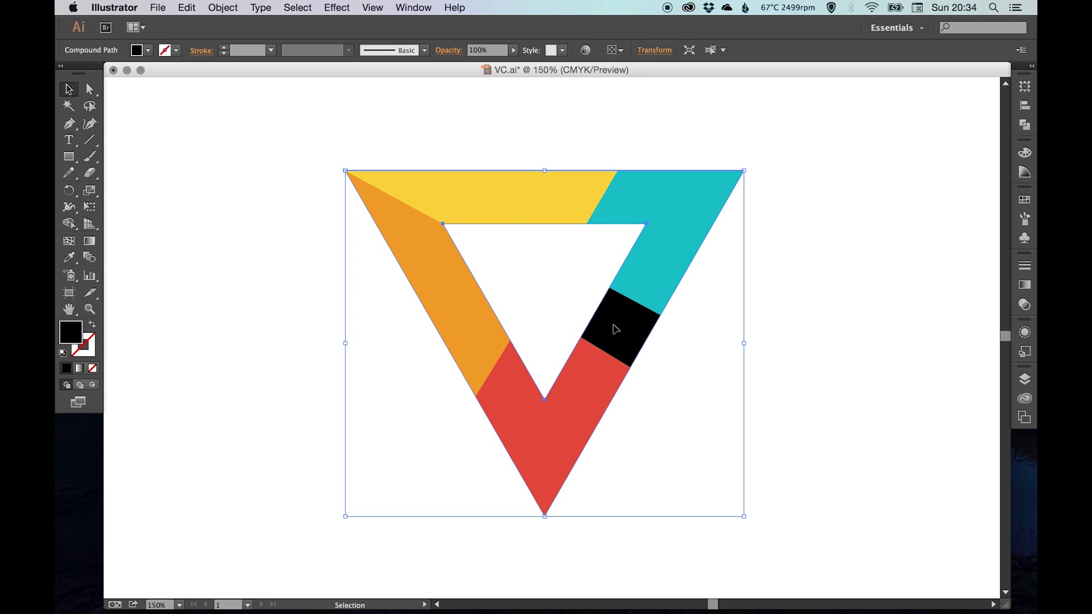
{"action": "left_click", "coordinate": [1025, 201]}
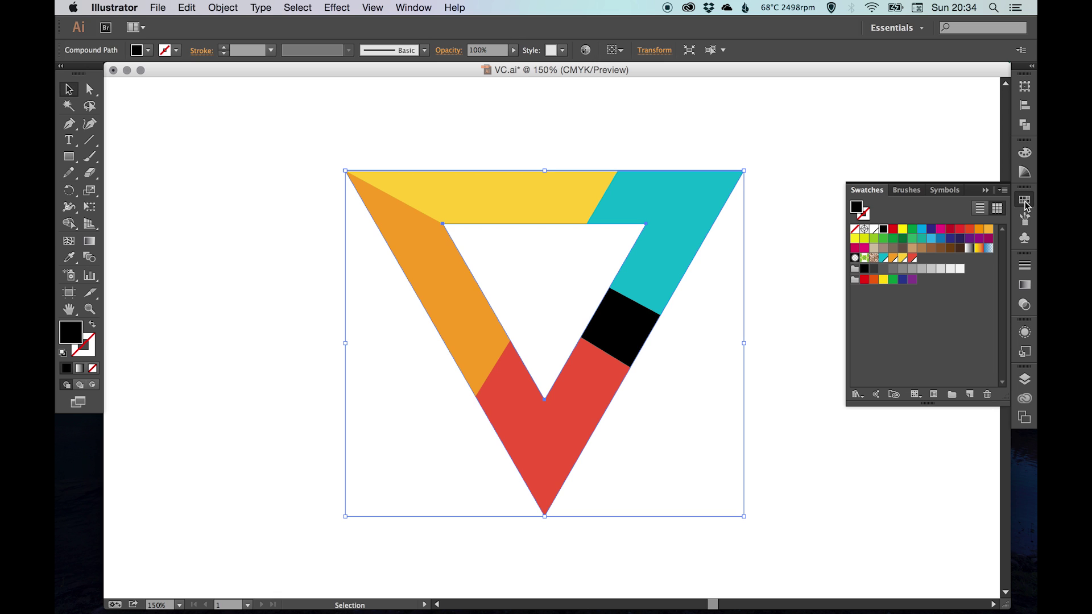
{"action": "left_click", "coordinate": [874, 229]}
{"action": "left_click", "coordinate": [642, 400]}
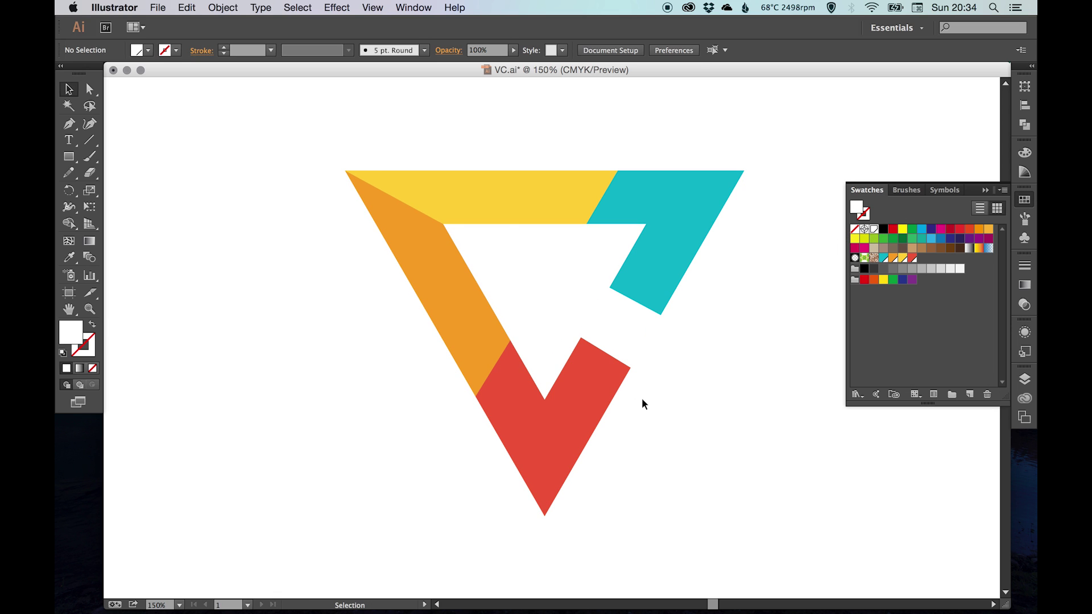
{"action": "left_click", "coordinate": [1025, 199]}
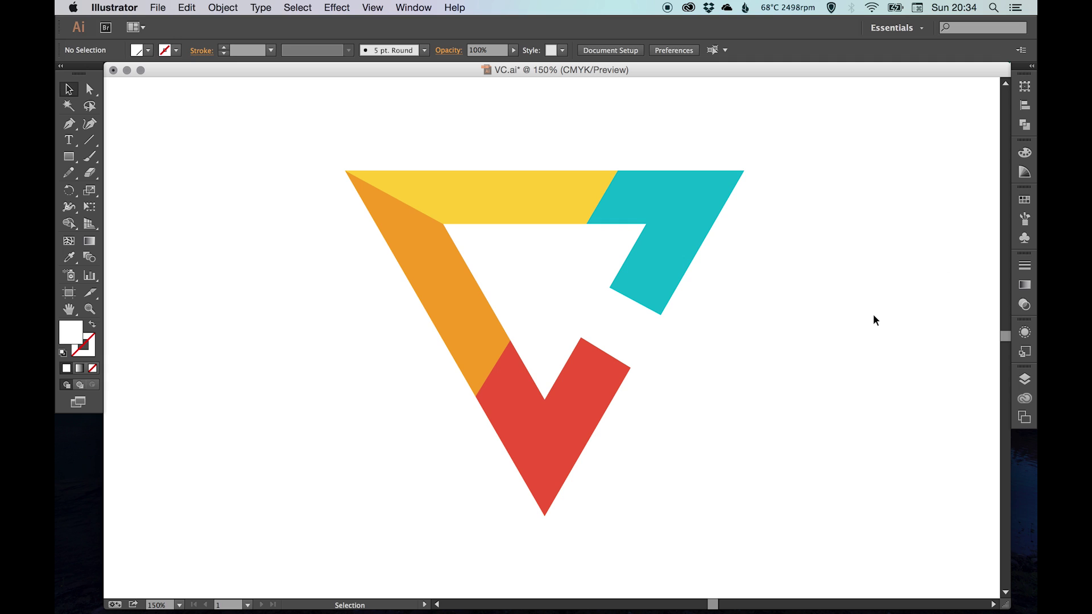
{"action": "key", "text": "super+minus"}
{"action": "key", "text": "super+minus"}
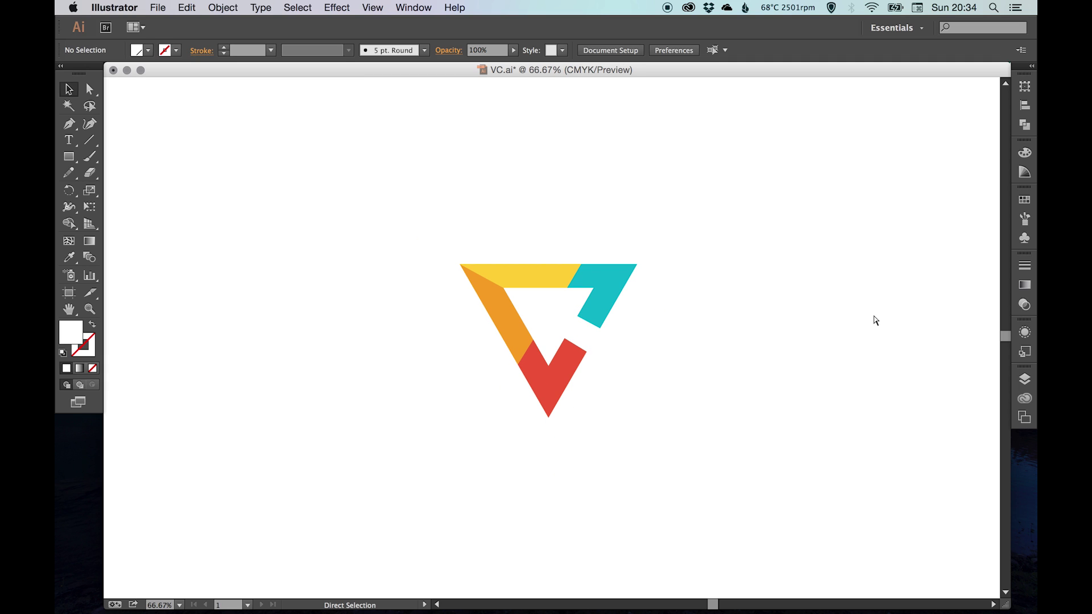
{"action": "key", "text": "super+equal"}
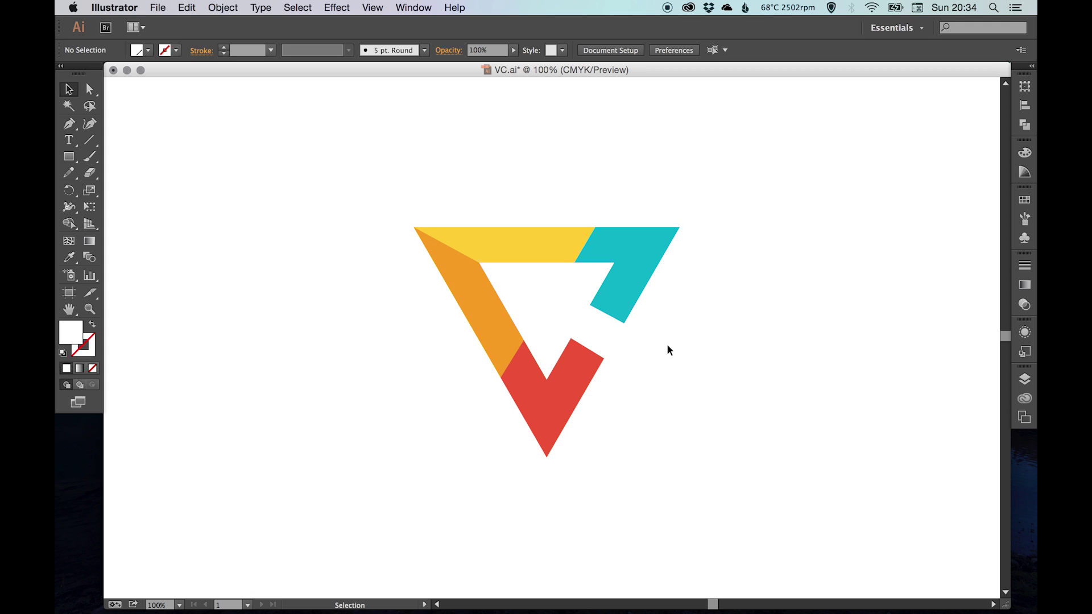
{"action": "key", "text": "space"}
{"action": "left_click_drag", "start_coordinate": [748, 361], "coordinate": [749, 361]}
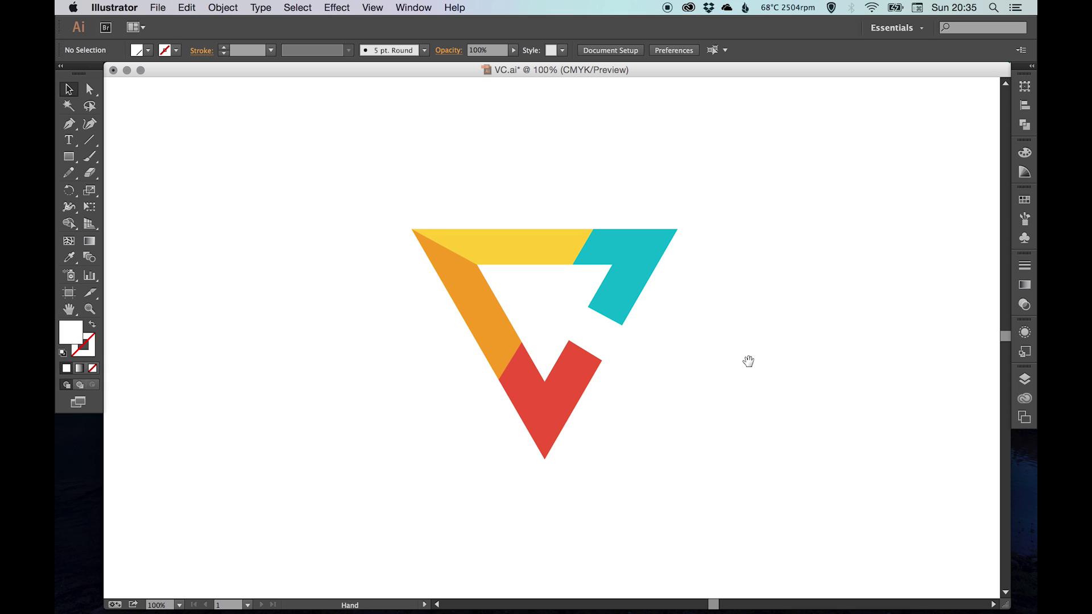
{"action": "key", "text": "super+minus"}
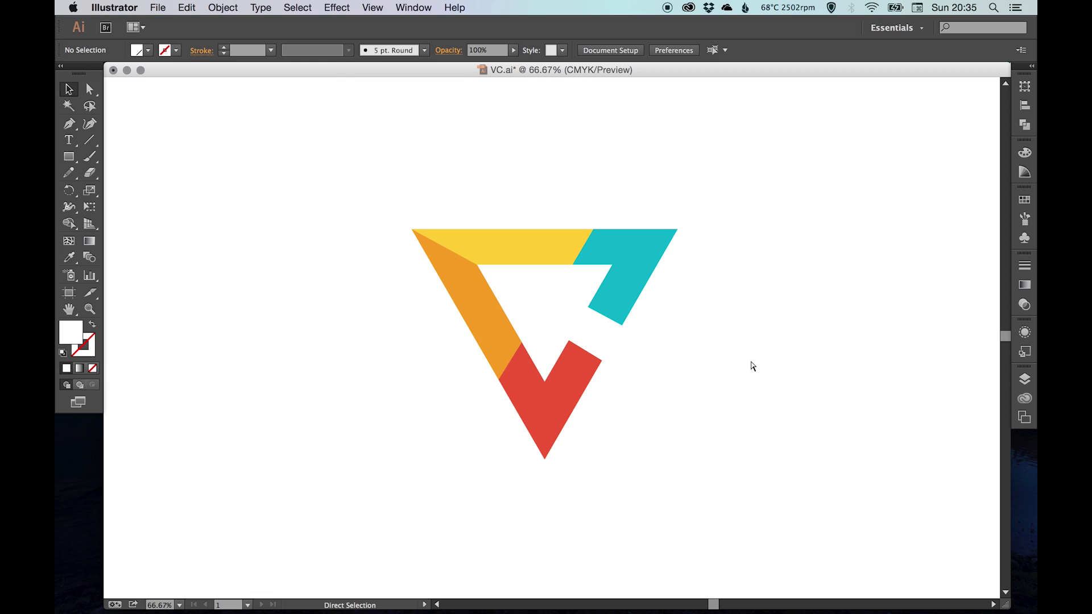
Zoom out to 50%, pan the logo left, and type COMPANY NAME beside it
{"action": "key", "text": "super+minus"}
{"action": "key", "text": "space"}
{"action": "left_click_drag", "start_coordinate": [695, 354], "coordinate": [592, 332]}
{"action": "key", "text": "t"}
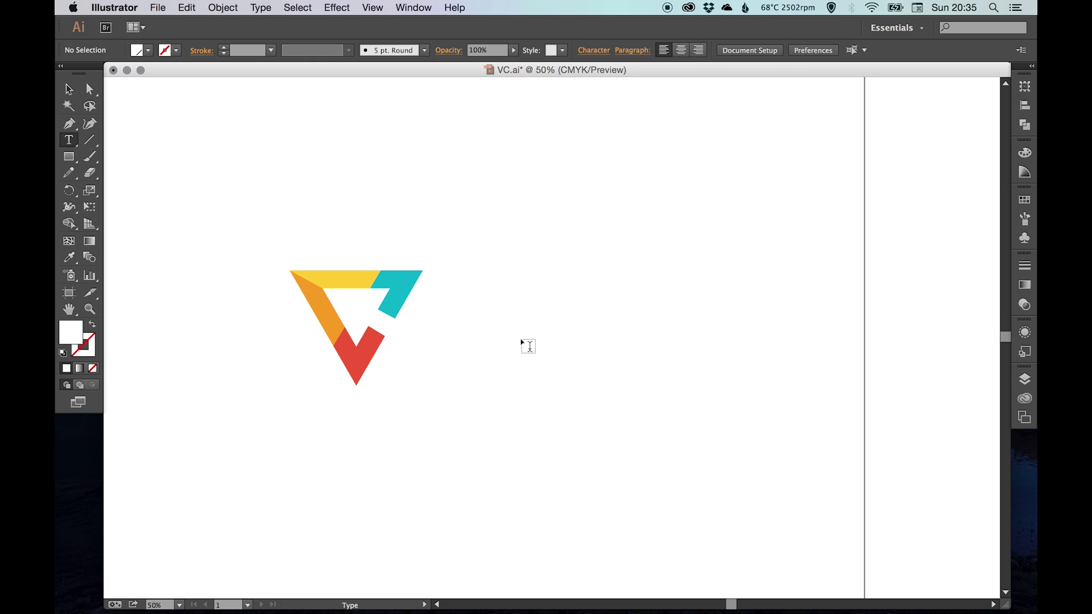
{"action": "left_click", "coordinate": [522, 340]}
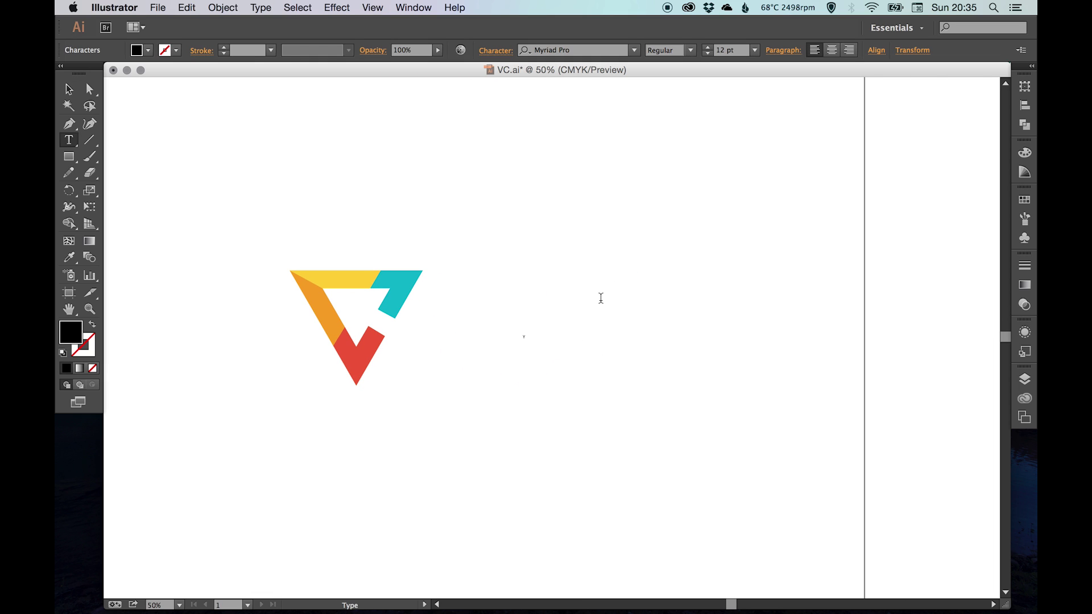
{"action": "type", "text": "COMPANY NAME"}
Set the text to Nexa Bold and scale it up from its left edge to 115.82 pt
{"action": "key", "text": "super+a"}
{"action": "left_click", "coordinate": [597, 50]}
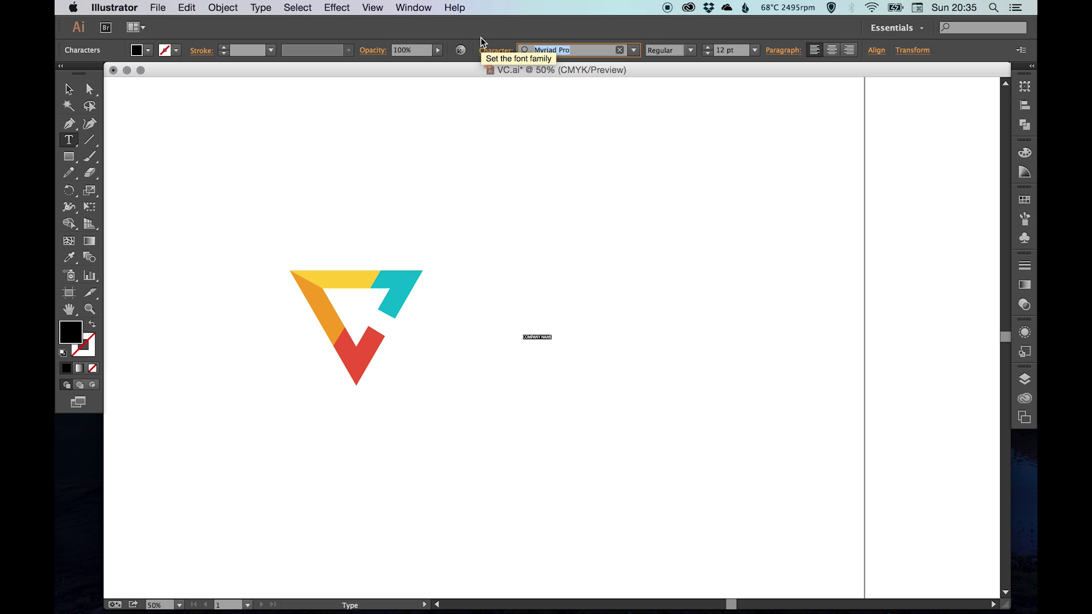
{"action": "type", "text": "nexa"}
{"action": "key", "text": "Return"}
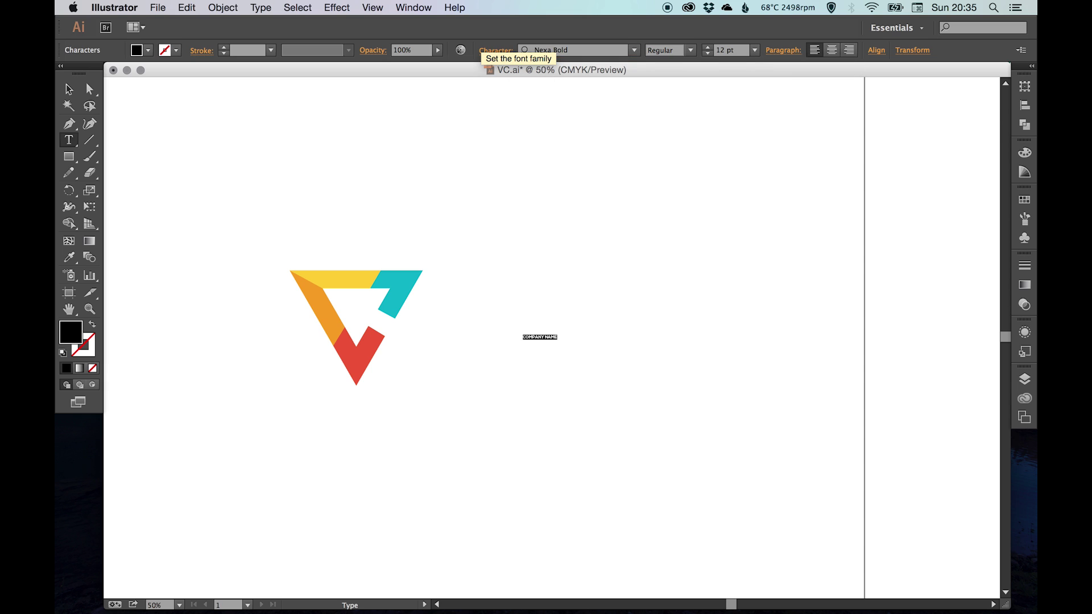
{"action": "key", "text": "Escape"}
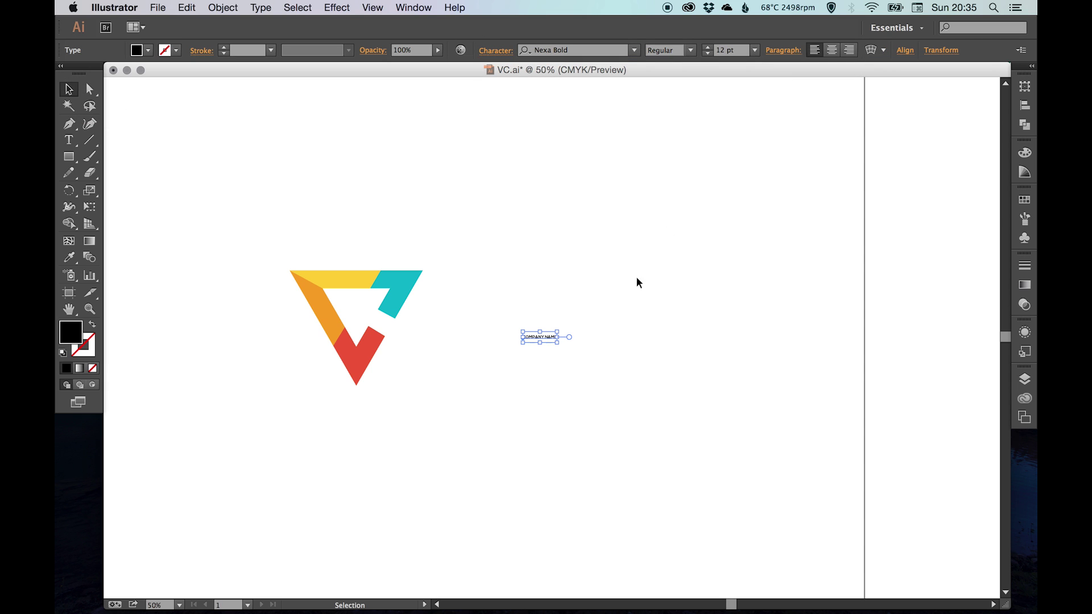
{"action": "key", "text": "s"}
{"action": "left_click", "coordinate": [523, 339]}
{"action": "left_click_drag", "start_coordinate": [585, 305], "coordinate": [830, 215]}
Enlarge COMPANY NAME to 151.08 pt and set it tight beside the triangle logo
{"action": "key", "text": "v"}
{"action": "key", "text": "super+minus"}
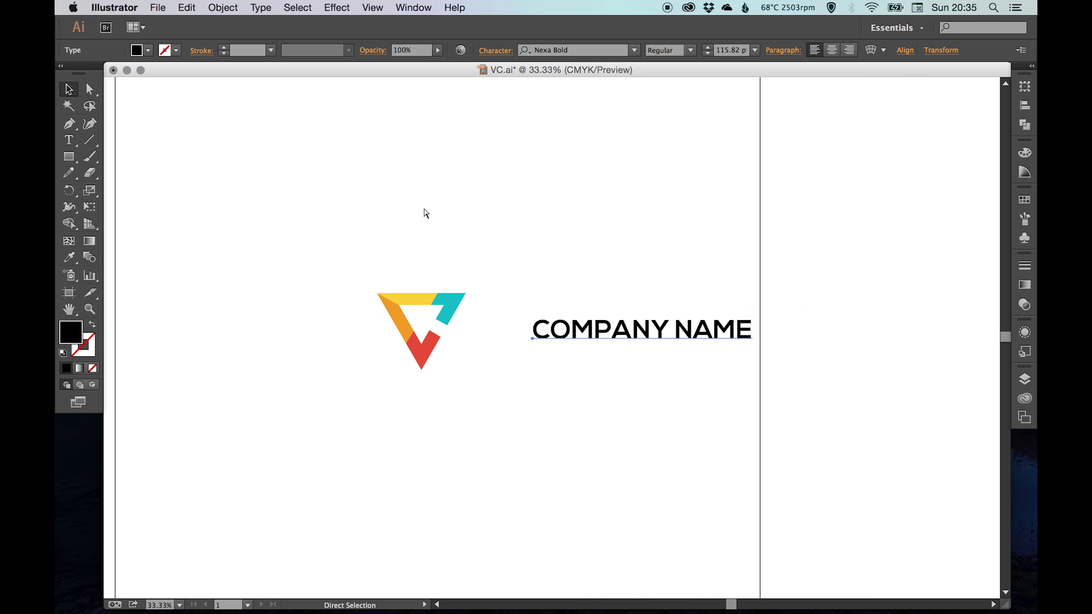
{"action": "left_click_drag", "start_coordinate": [579, 329], "coordinate": [528, 330]}
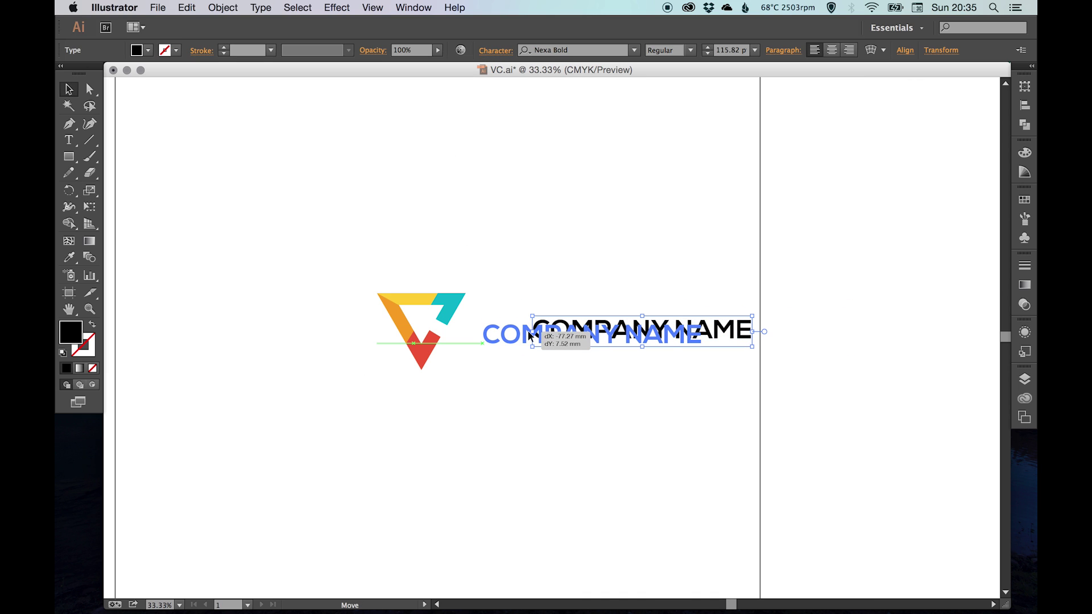
{"action": "key", "text": "s"}
{"action": "left_click_drag", "start_coordinate": [743, 258], "coordinate": [789, 230]}
{"action": "key", "text": "v"}
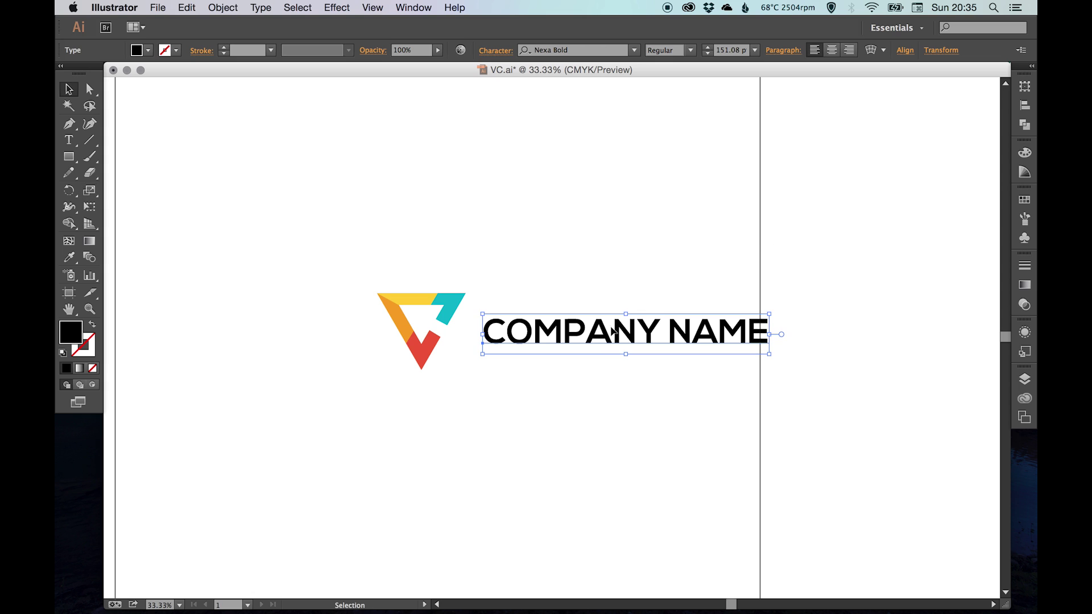
{"action": "left_click_drag", "start_coordinate": [595, 337], "coordinate": [586, 354]}
{"action": "scroll", "coordinate": [626, 273], "scroll_direction": "left", "scroll_amount": 5}
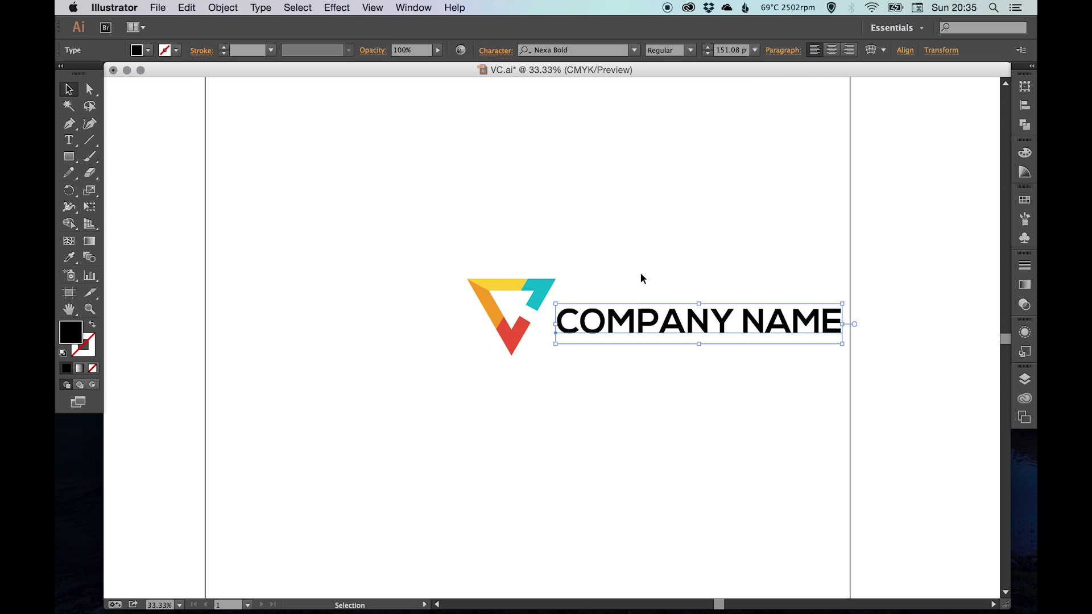
{"action": "key", "text": "shift+Right"}
{"action": "key", "text": "shift+Right"}
{"action": "key", "text": "shift+Right"}
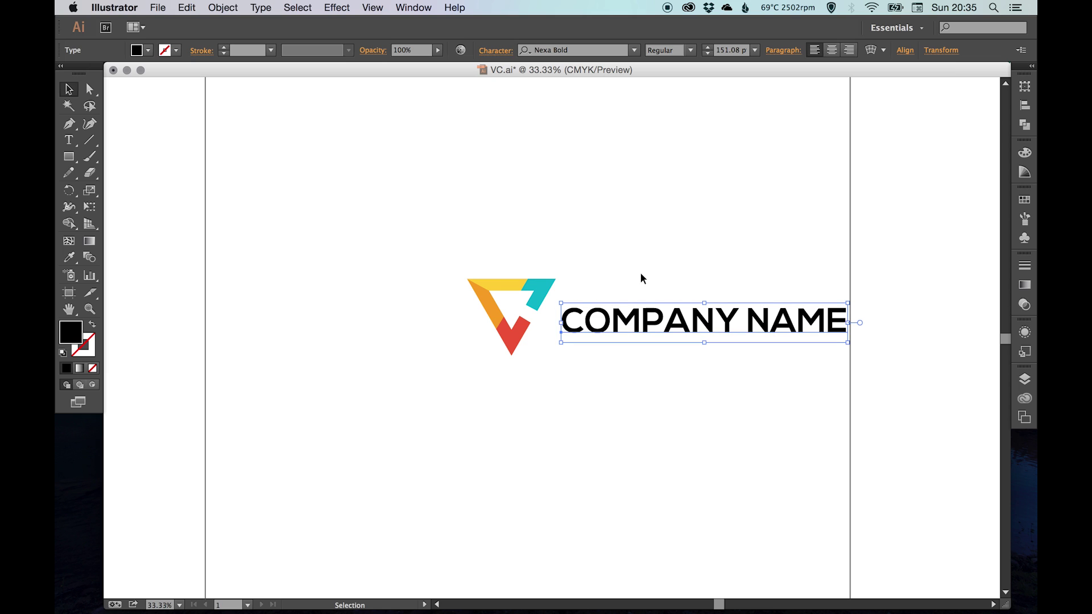
Move the logo and text together left to recentre them on the artboard, then deselect
{"action": "key", "text": "super+a"}
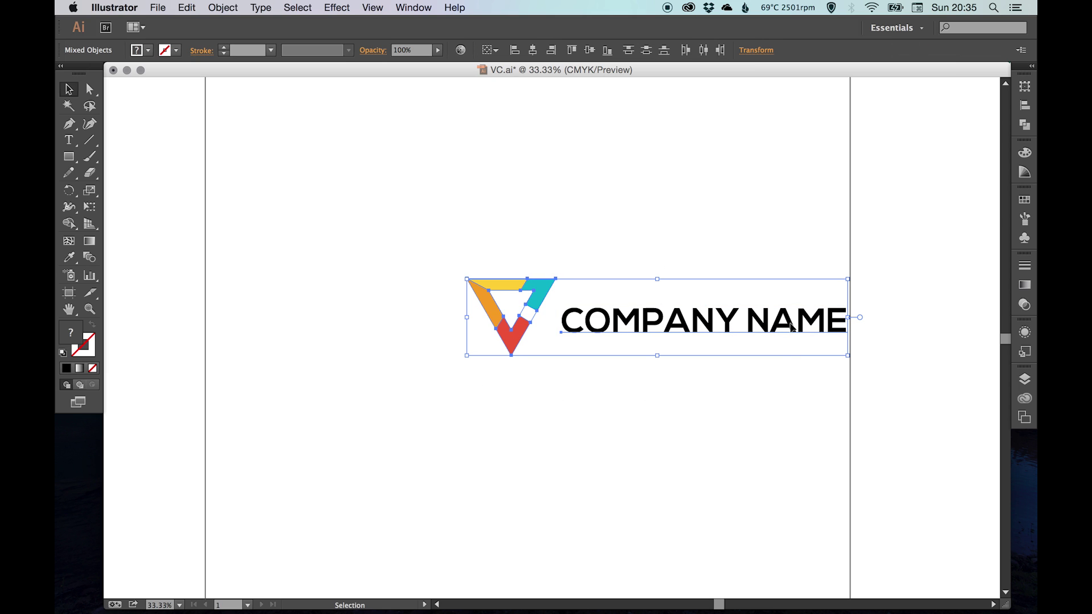
{"action": "left_click_drag", "start_coordinate": [785, 328], "coordinate": [652, 330]}
{"action": "left_click", "coordinate": [614, 204]}
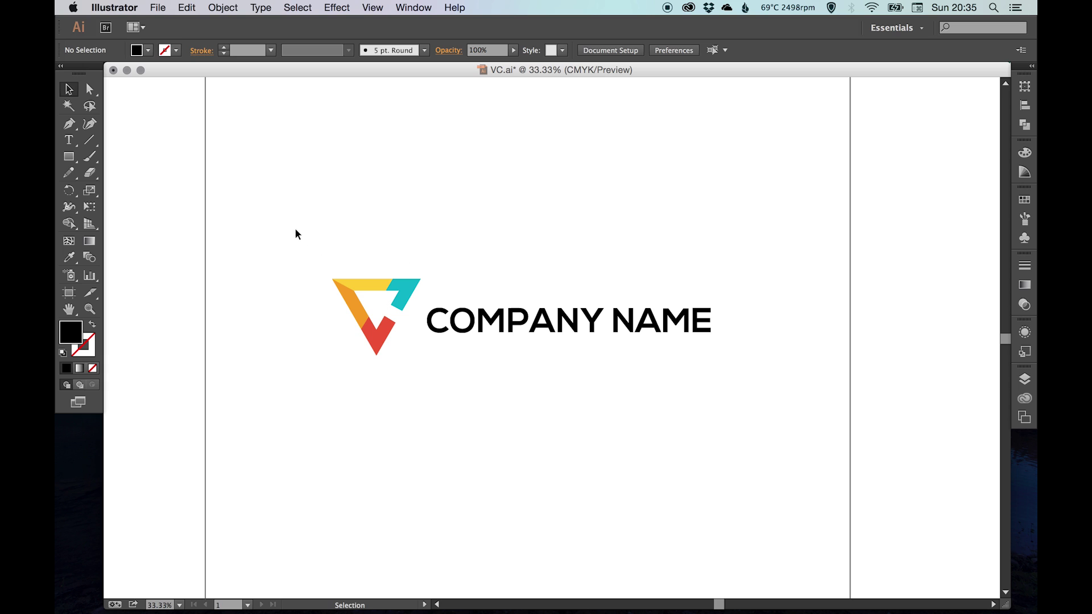
{"action": "left_click_drag", "start_coordinate": [265, 220], "coordinate": [818, 410]}
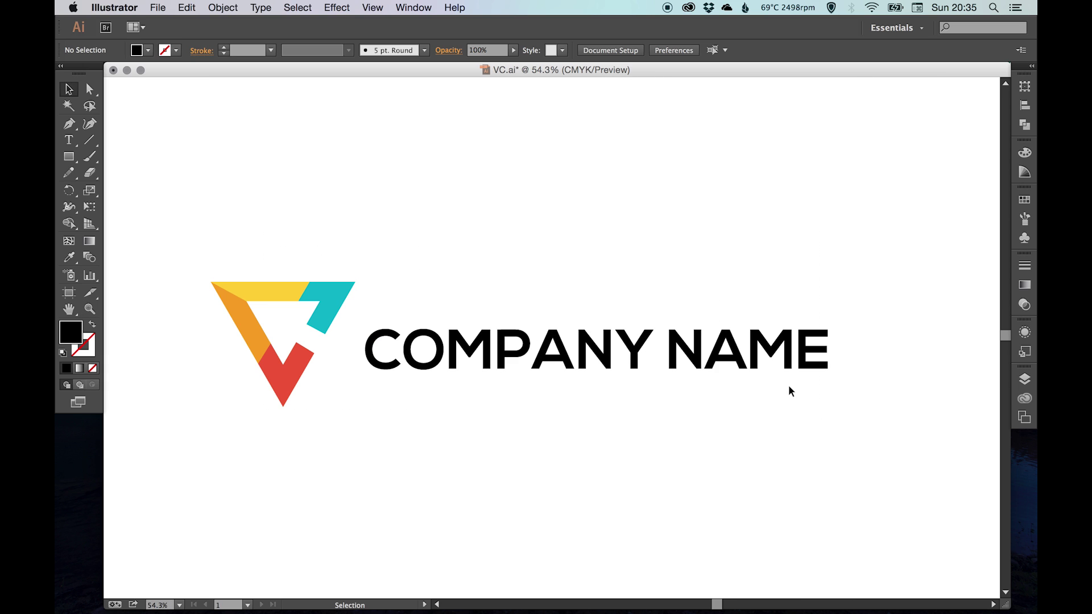
{"action": "scroll", "coordinate": [634, 199], "scroll_direction": "left", "scroll_amount": 3}
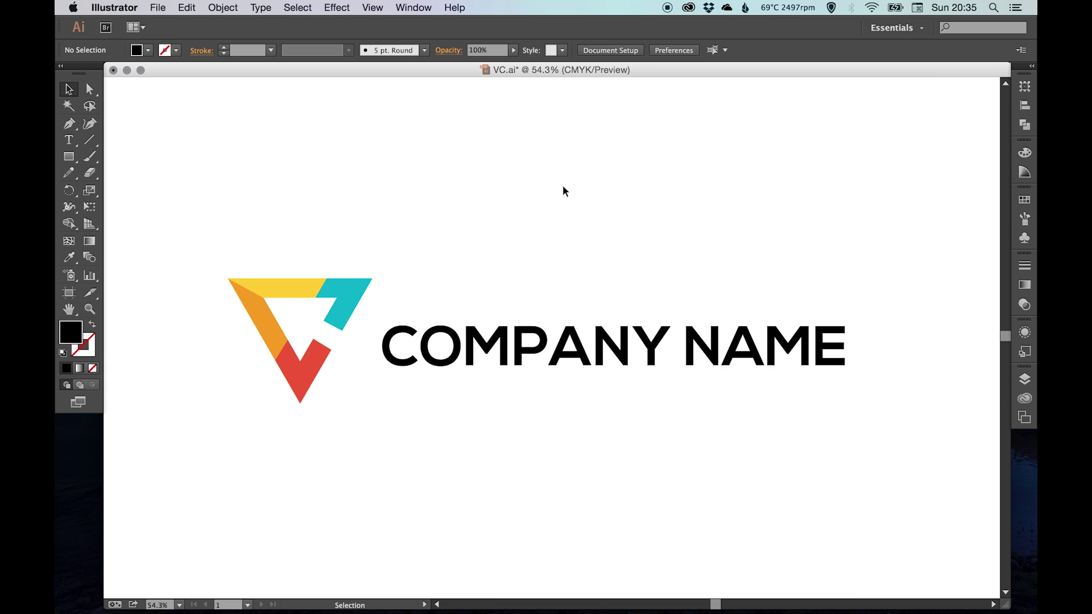